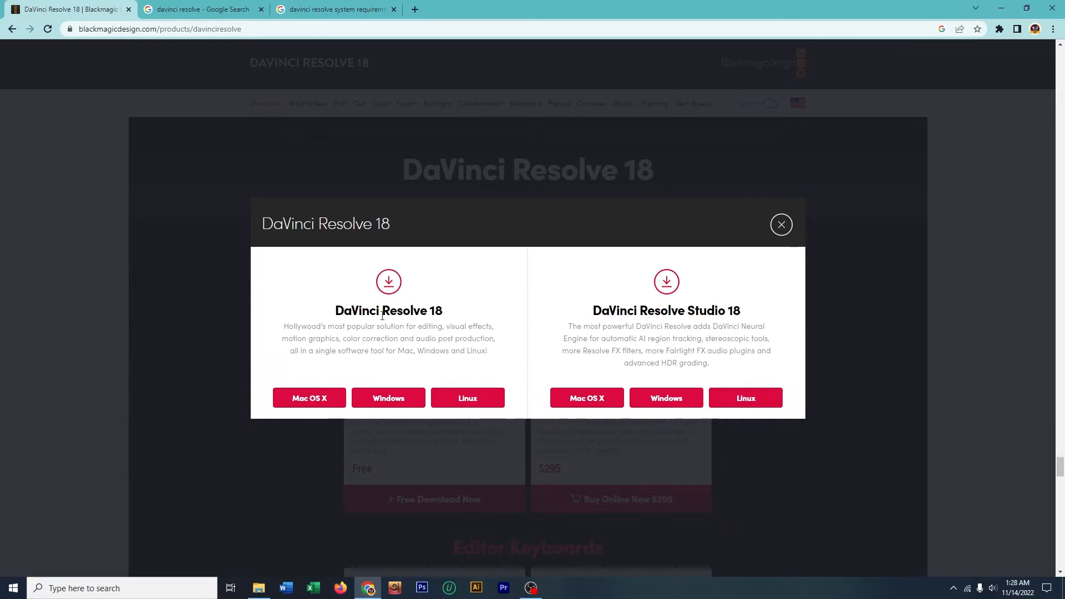
# Download the free DaVinci Resolve 18 for Windows and extract the DaVinci_Resolve_18.1_Windows archive into its current folder
pyautogui.click(386, 401)
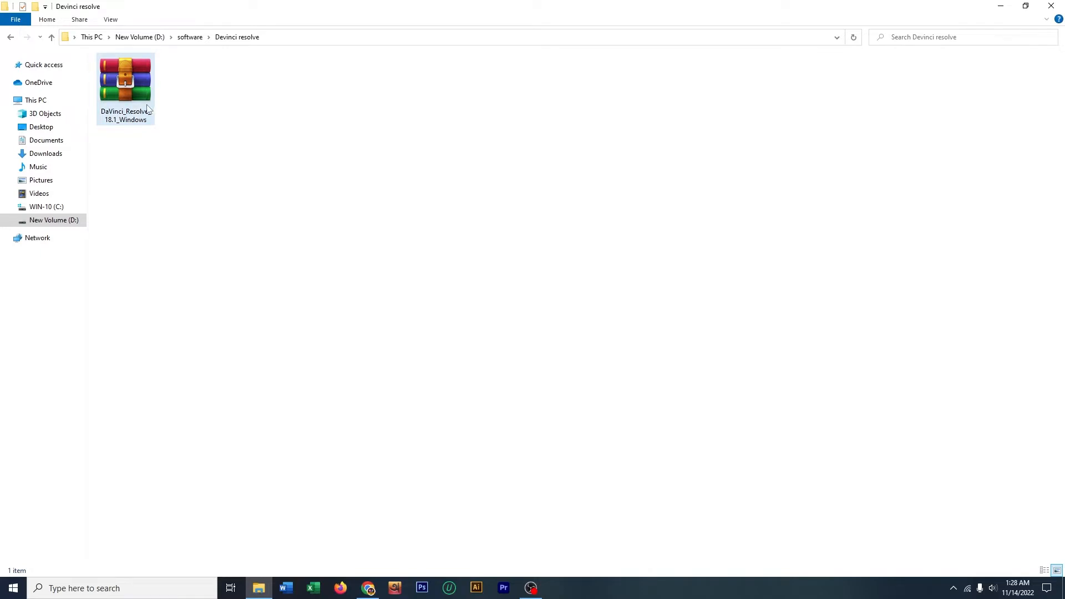
pyautogui.rightClick(118, 84)
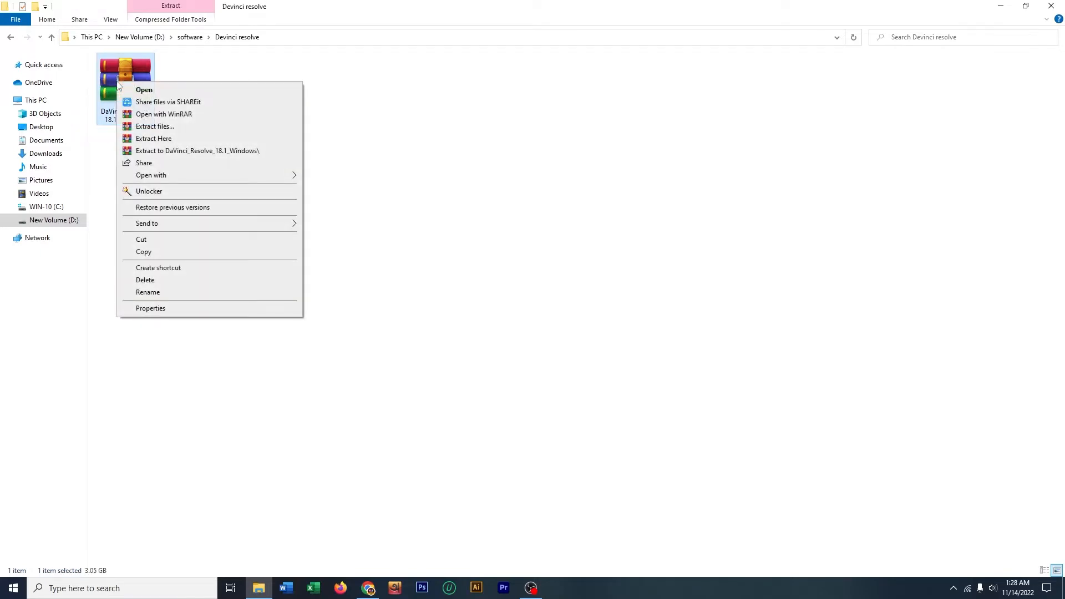
pyautogui.click(187, 139)
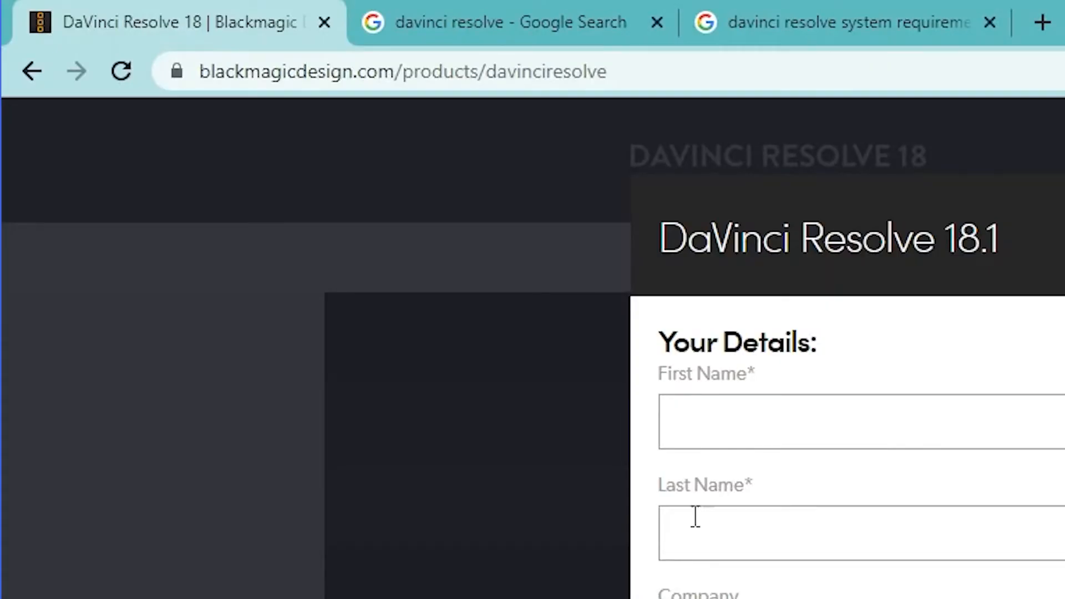
# Review the DaVinci Resolve system requirements in the search results, focusing on the RAM and graphics card needs
pyautogui.click(857, 17)
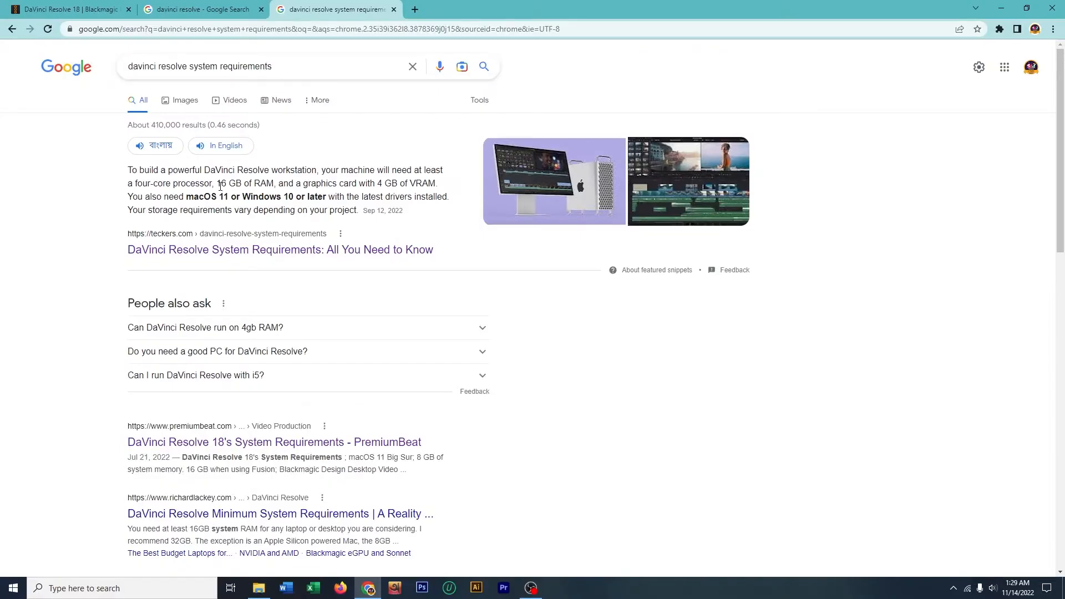
pyautogui.moveTo(218, 184); pyautogui.dragTo(265, 183)
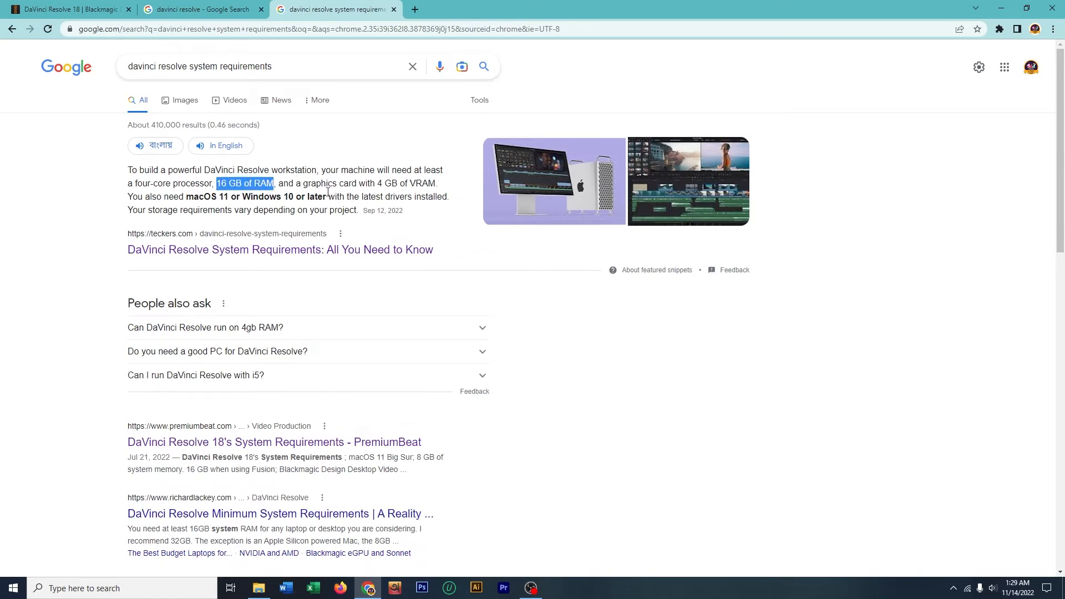
pyautogui.moveTo(318, 184); pyautogui.dragTo(366, 184)
pyautogui.click(402, 184)
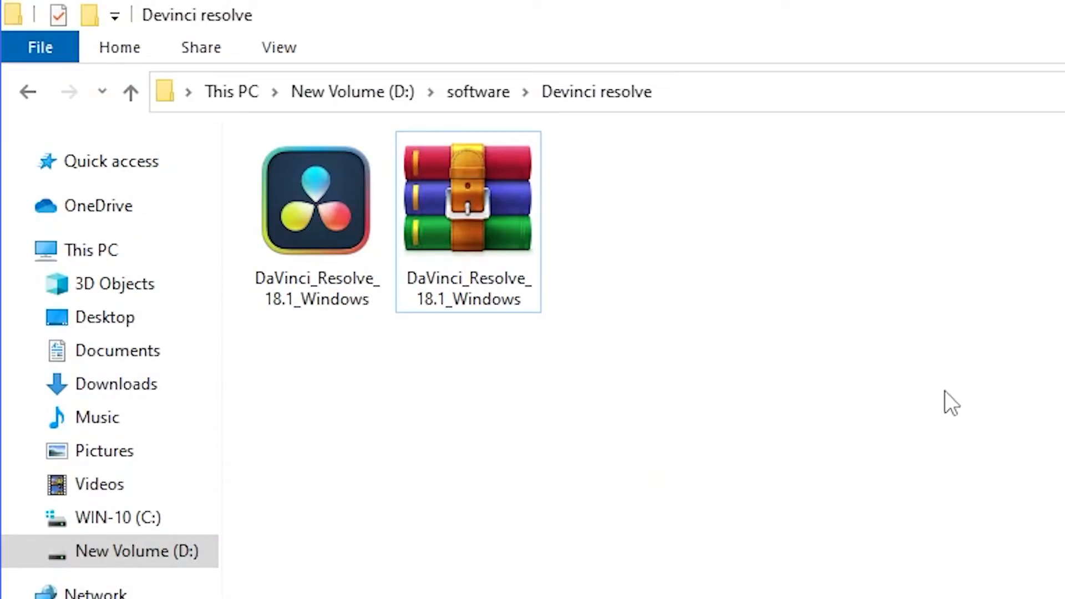
# Install DaVinci Resolve 18.1 with the extracted installer, accepting the license agreement and completing the setup wizard
pyautogui.click(338, 234)
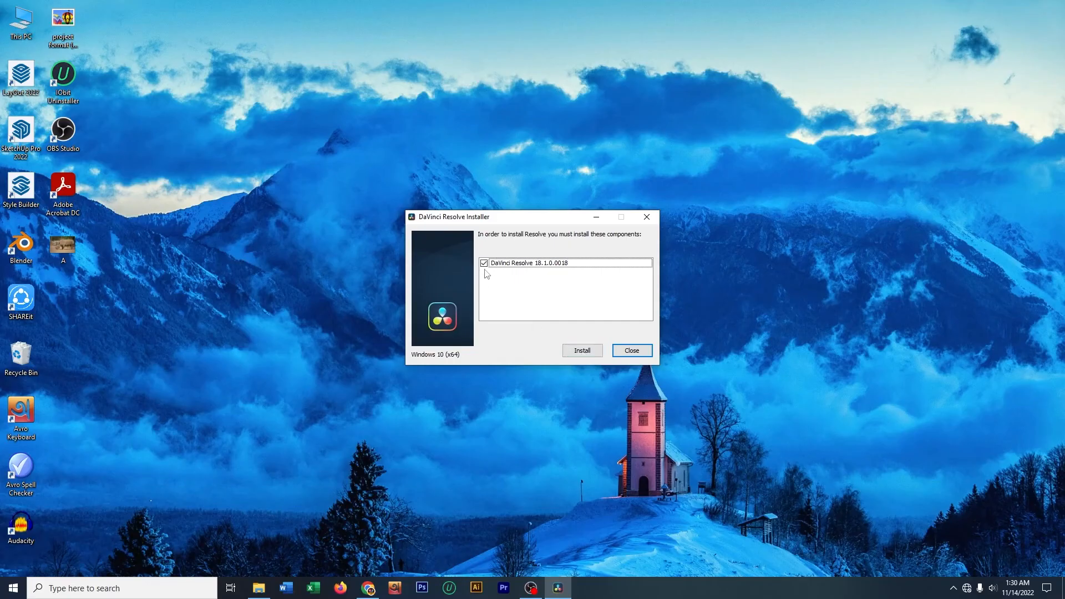
pyautogui.click(593, 357)
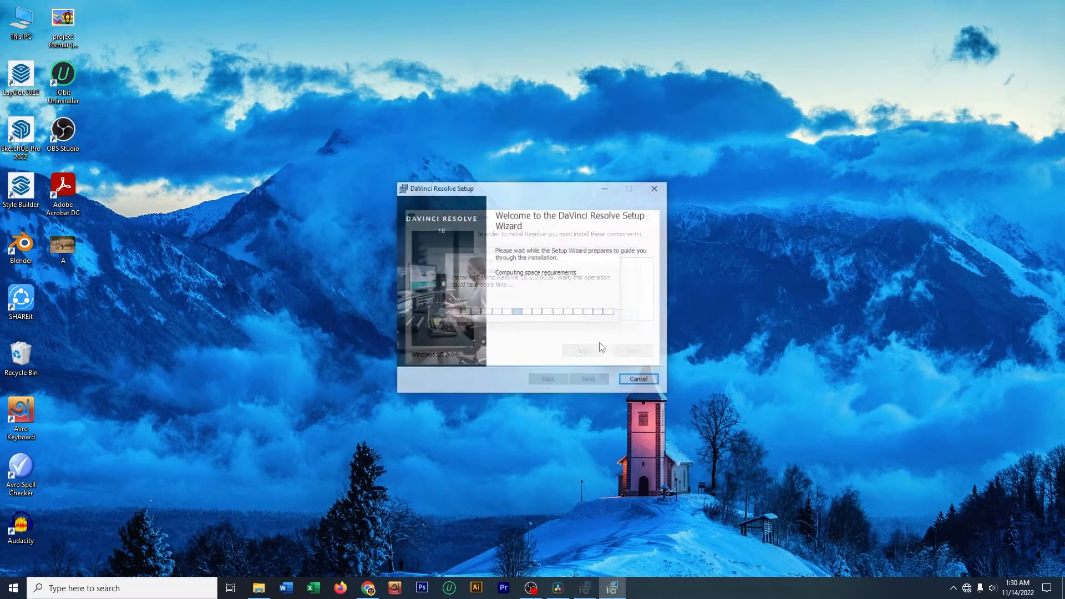
pyautogui.click(593, 381)
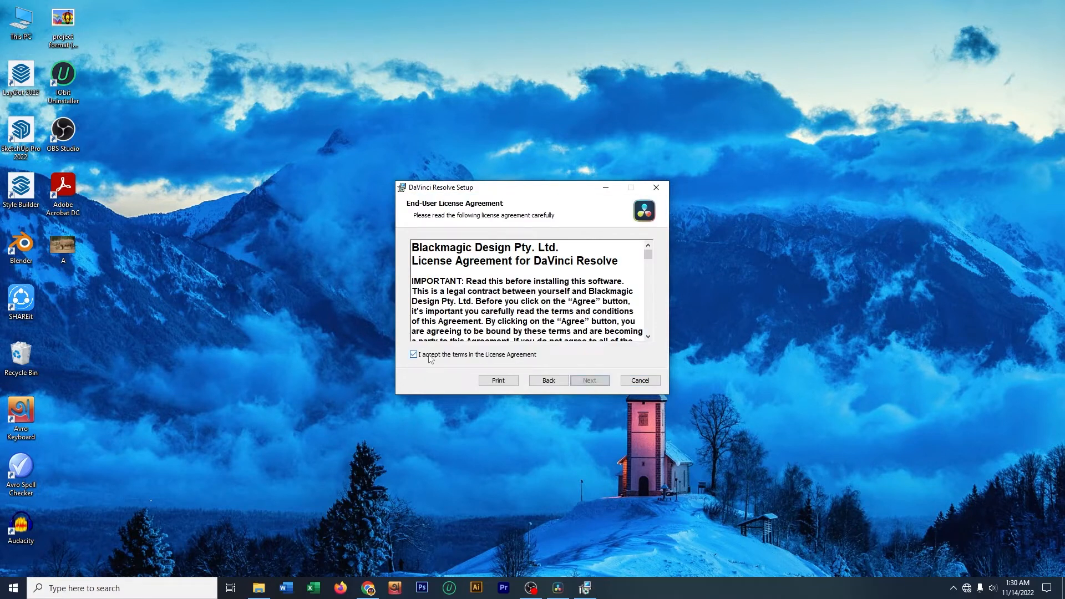
pyautogui.click(589, 381)
pyautogui.click(590, 380)
pyautogui.click(592, 381)
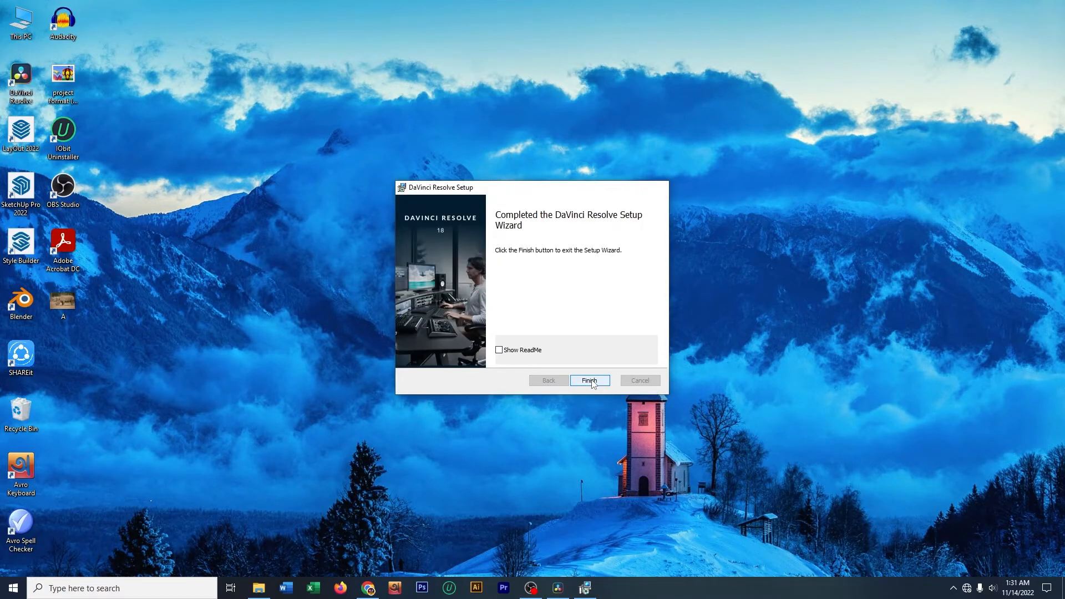
pyautogui.click(590, 380)
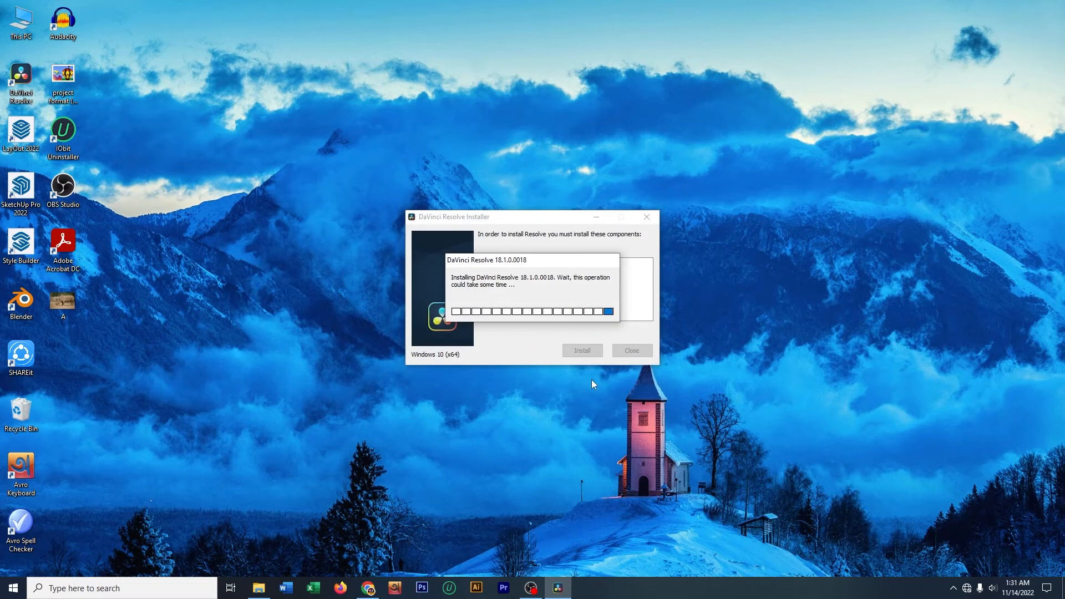
pyautogui.click(554, 317)
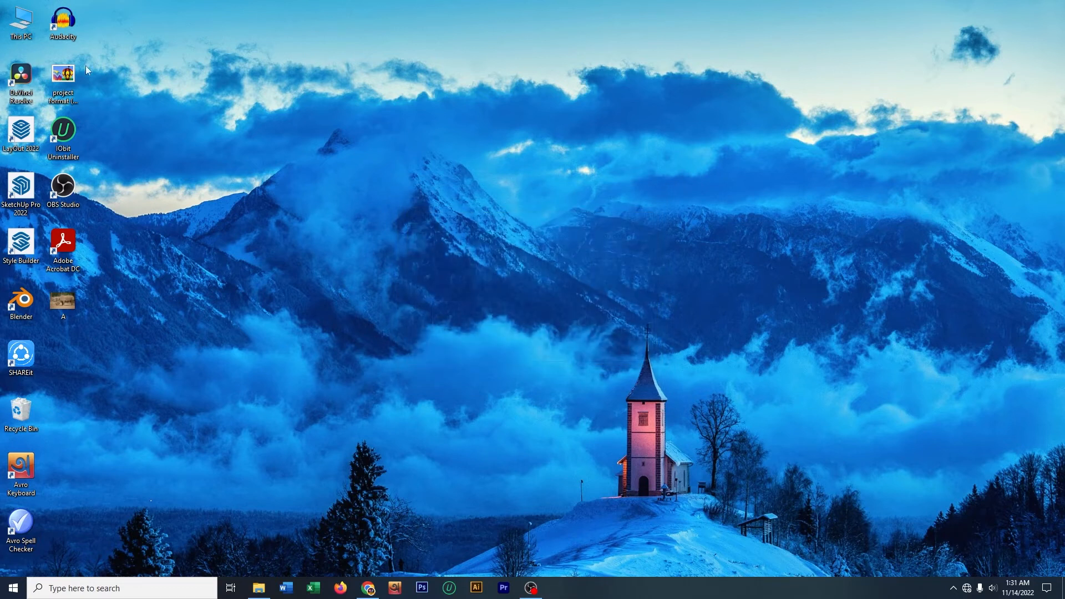
# Launch DaVinci Resolve and create a new local project named A
pyautogui.doubleClick(21, 77)
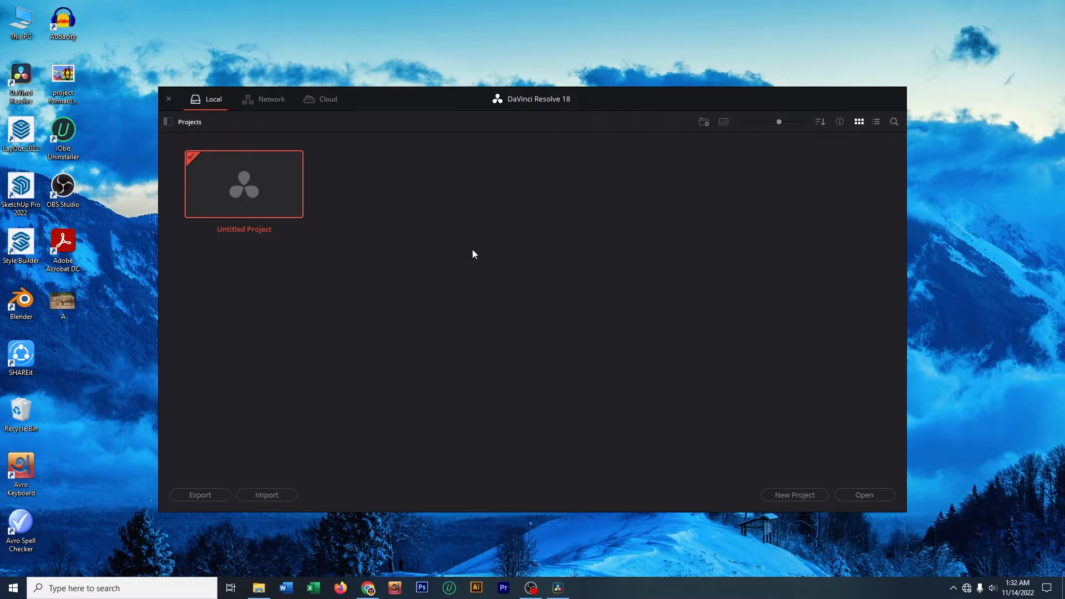
pyautogui.click(795, 495)
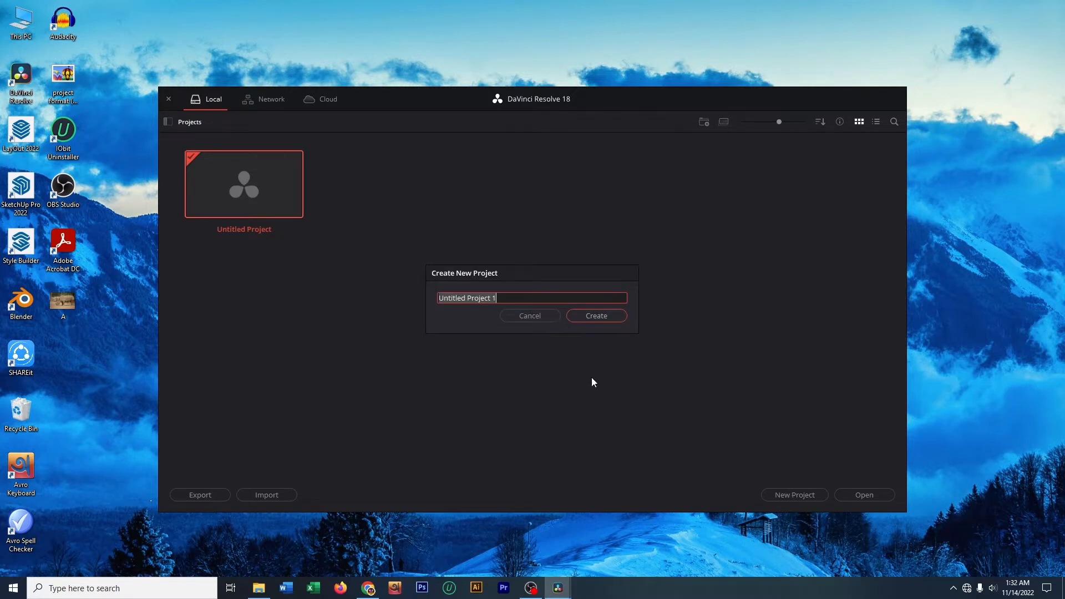
pyautogui.write('a')
pyautogui.click(599, 315)
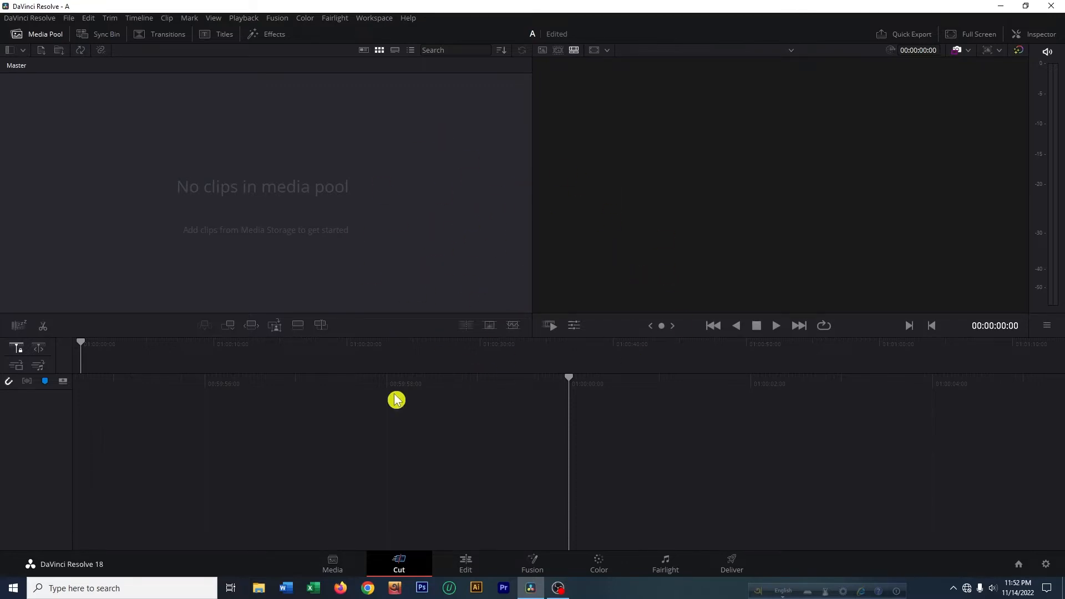
# On the Media page, import all four image, video and music files from the desktop's New folder into the media pool
pyautogui.click(335, 565)
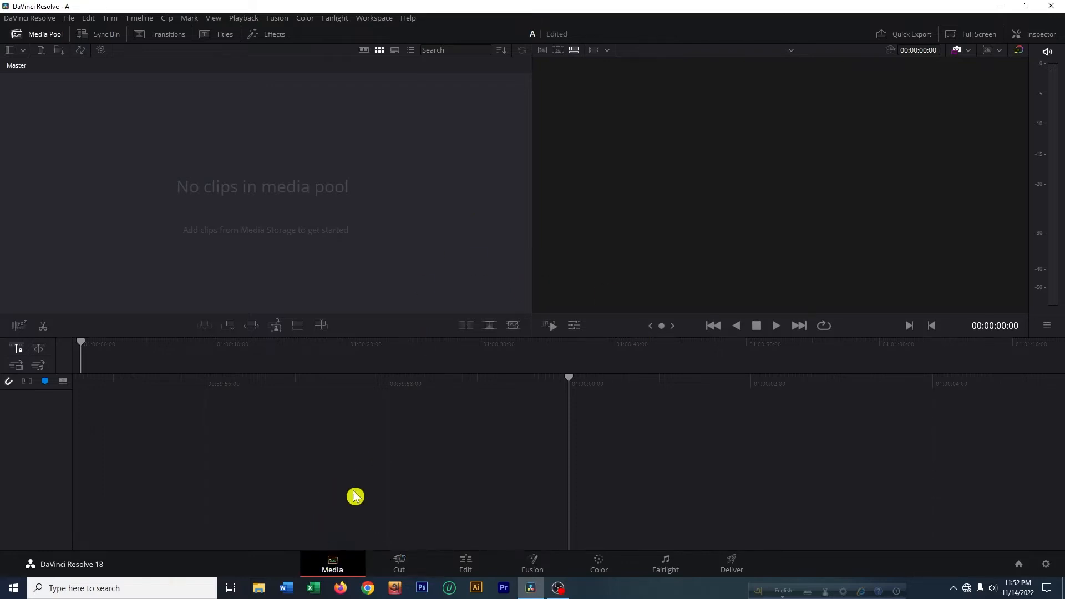
pyautogui.click(469, 567)
pyautogui.click(333, 567)
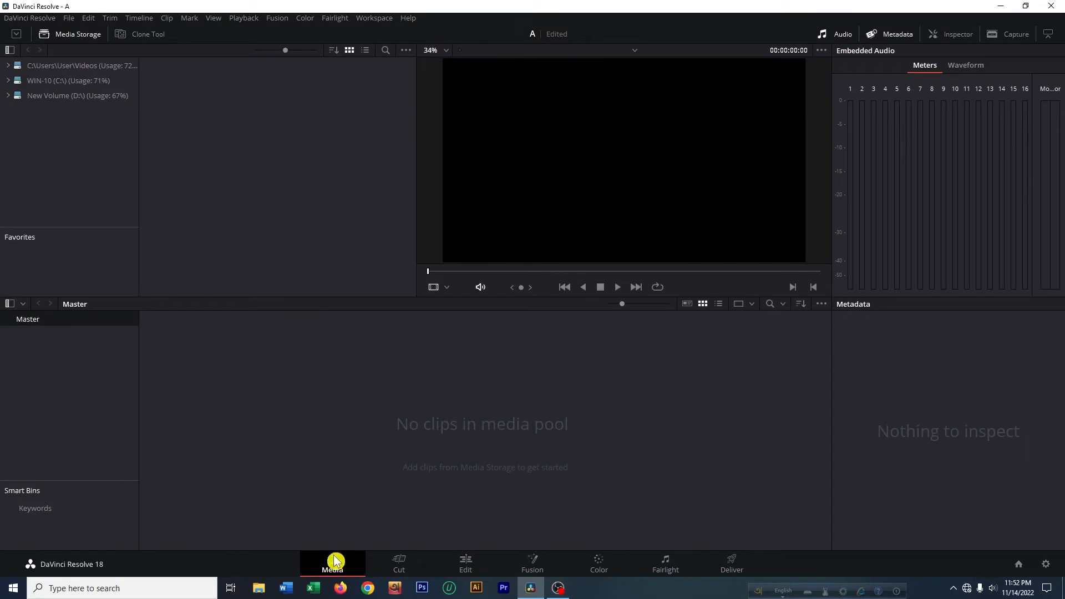
pyautogui.rightClick(366, 399)
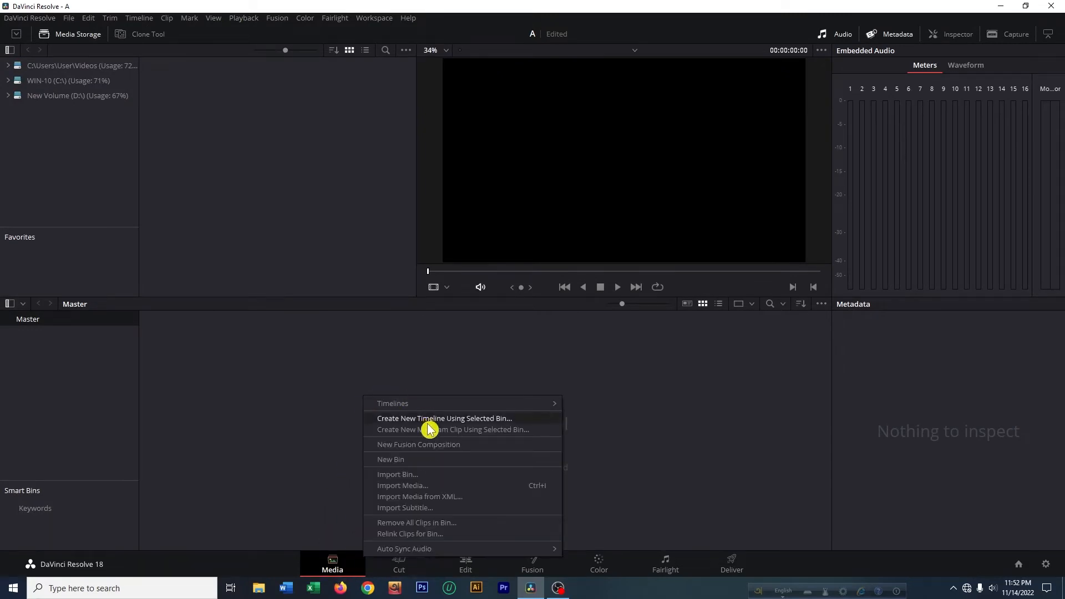
pyautogui.click(425, 487)
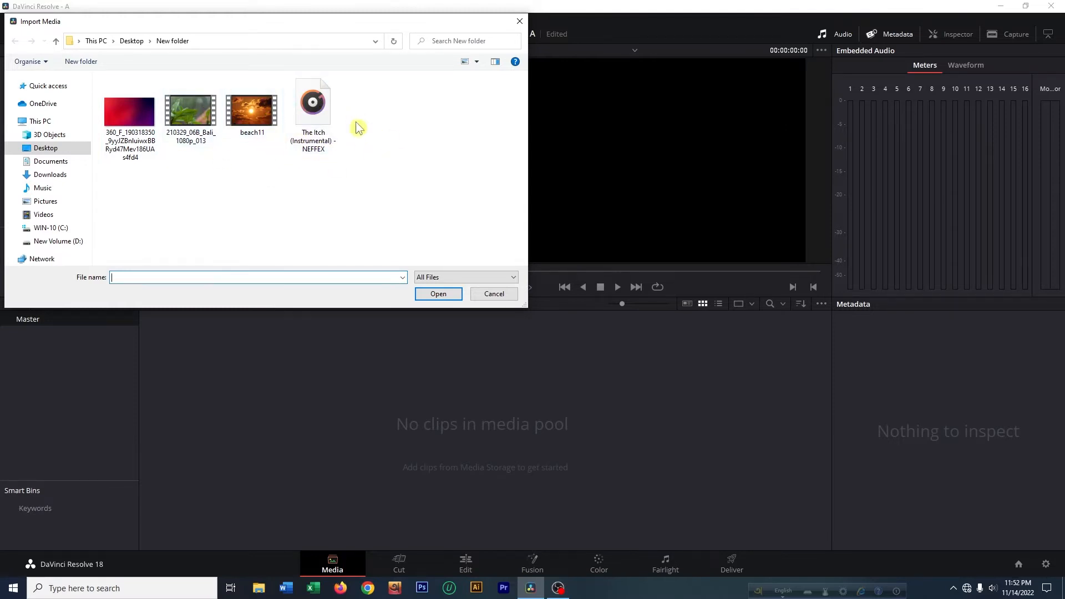
pyautogui.moveTo(358, 188); pyautogui.dragTo(97, 71)
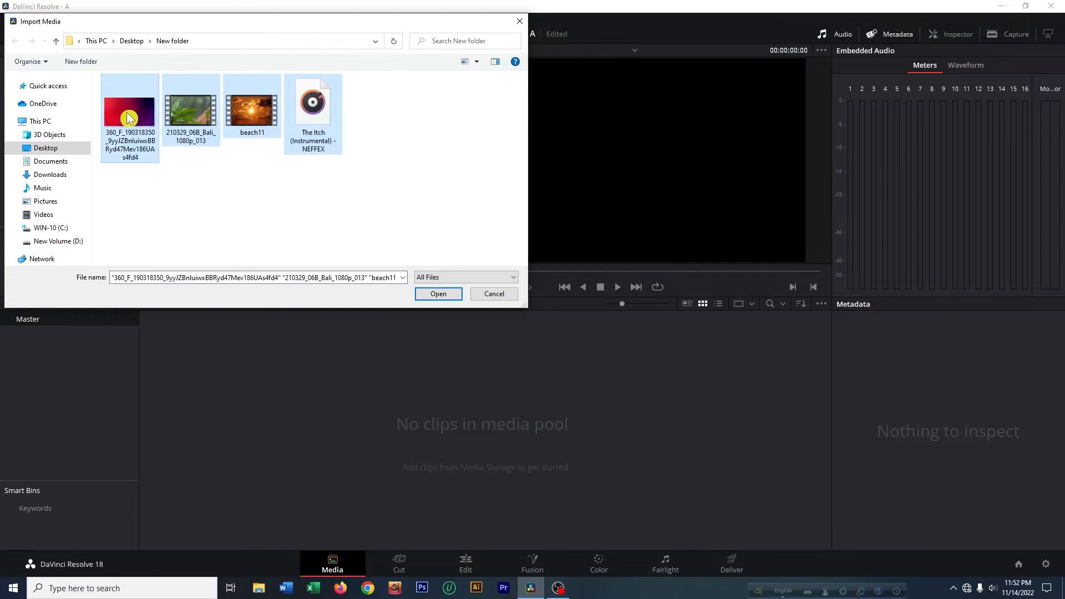
pyautogui.click(437, 294)
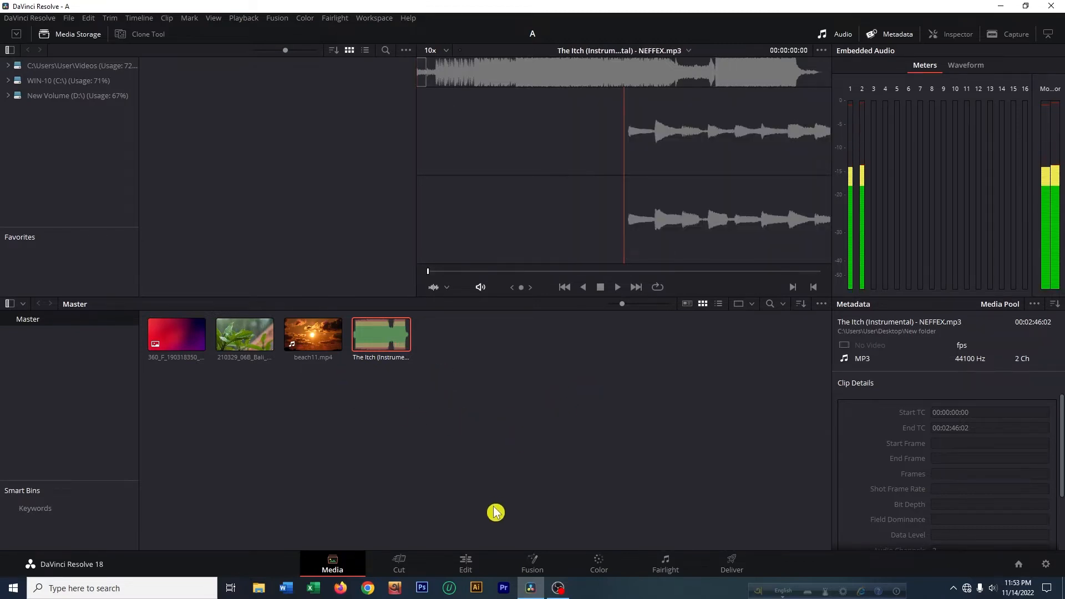
# Switch to the Edit page, show the media pool and hide the effects library
pyautogui.click(465, 566)
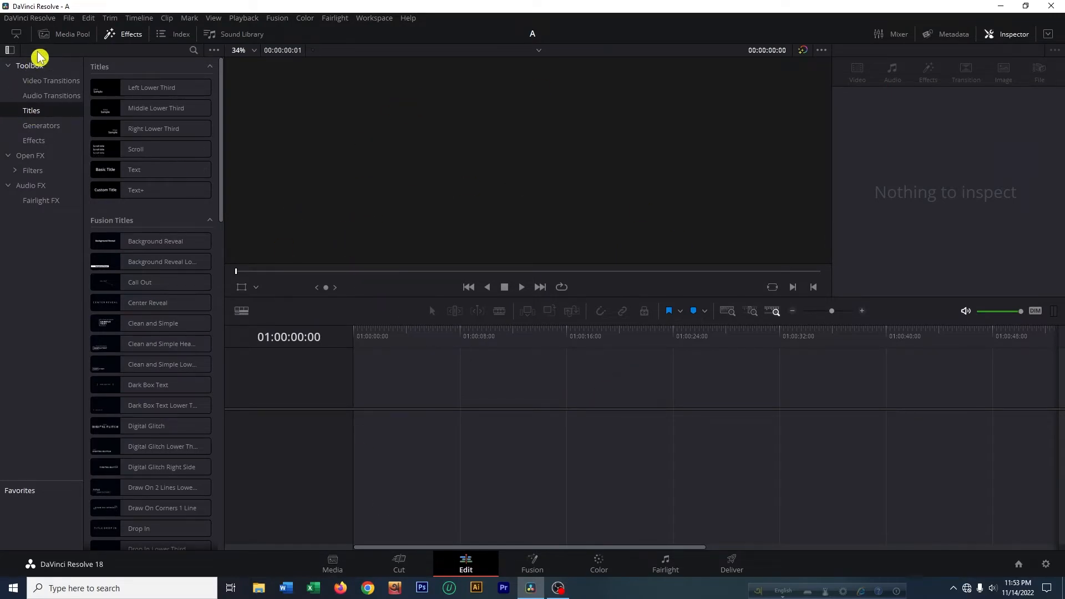
pyautogui.click(71, 36)
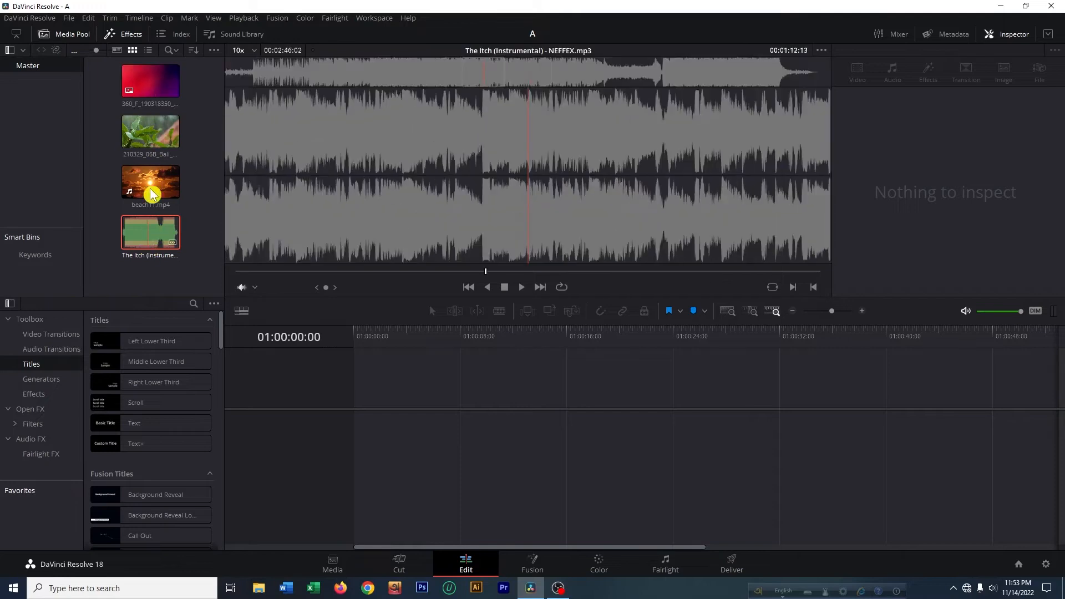
pyautogui.click(126, 35)
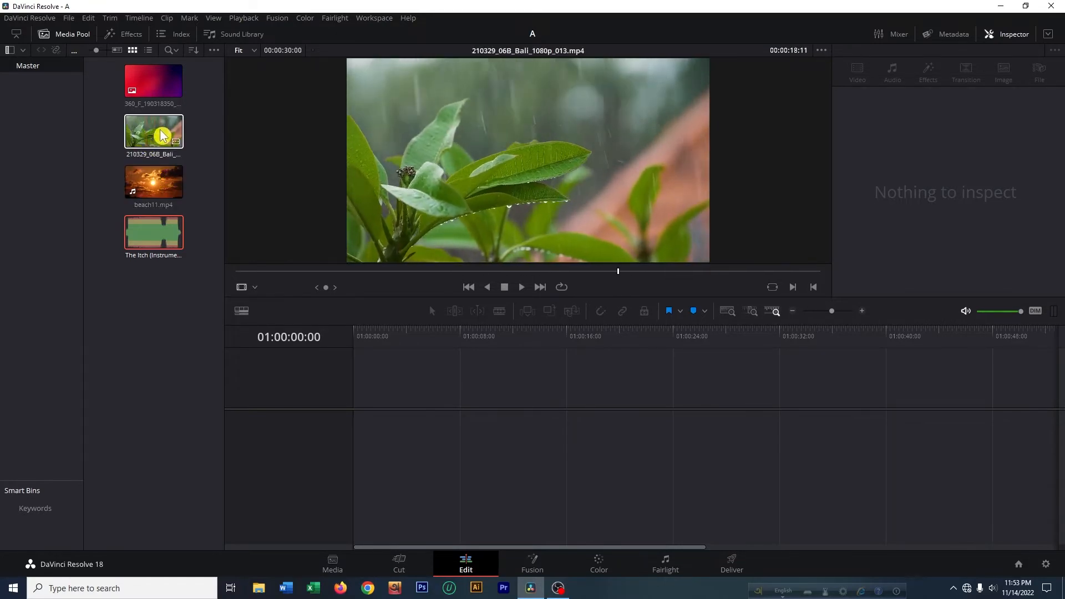
# Place the 210329_06B_Bali_1080p_013 clip on a new timeline and move it to the very start of Video 1
pyautogui.moveTo(153, 137); pyautogui.dragTo(425, 426)
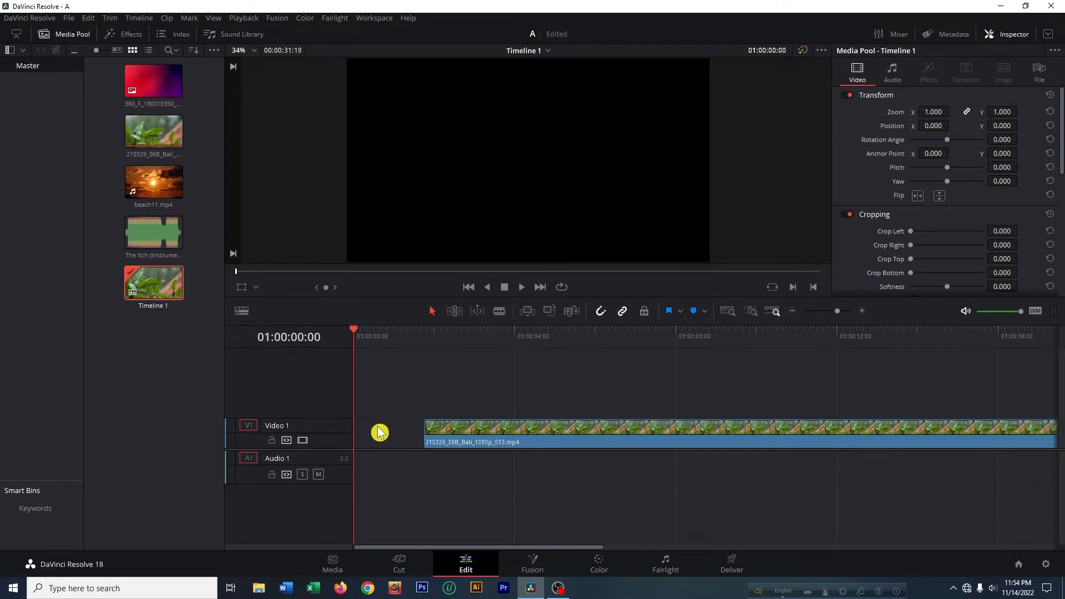
pyautogui.moveTo(478, 437); pyautogui.dragTo(398, 433)
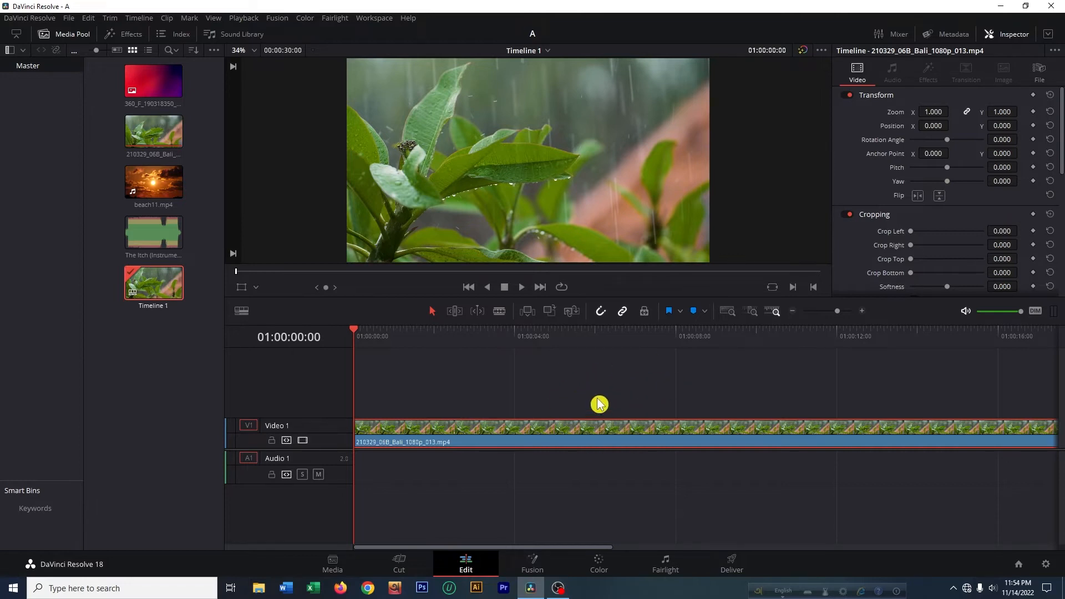
pyautogui.scroll(-6, 599, 404)
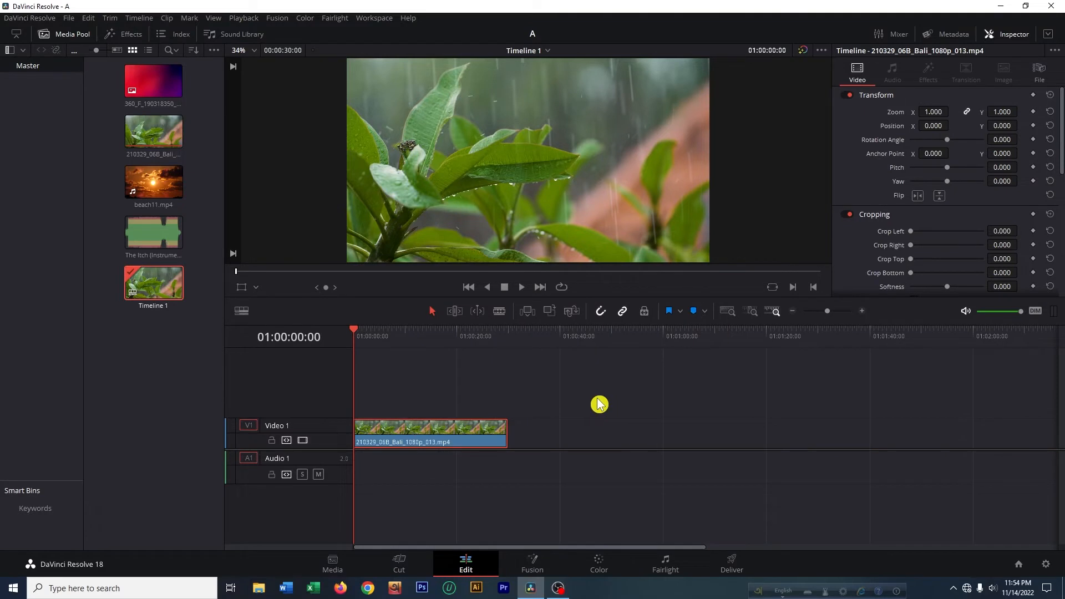
pyautogui.scroll(6, 599, 404)
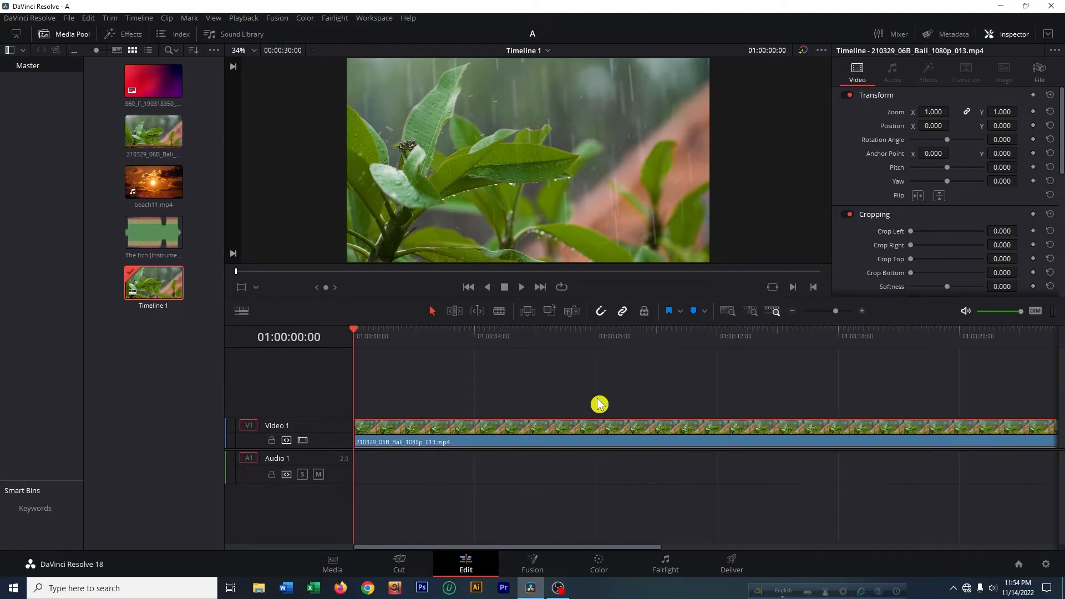
pyautogui.scroll(-1, 599, 404)
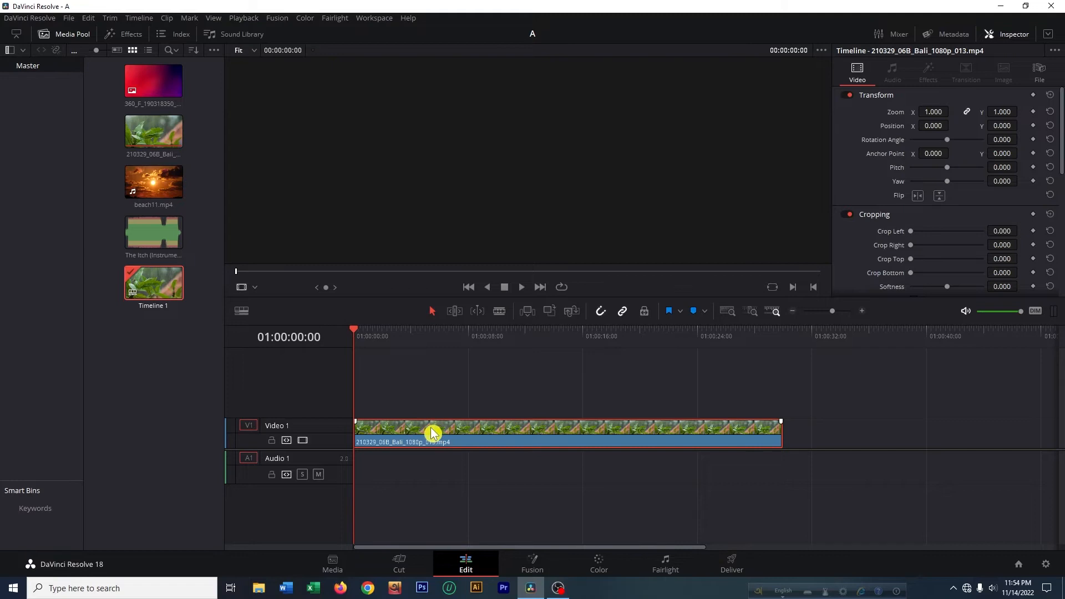
# Add beach11.mp4 to Video 1 after the Bali clip and butt it against that clip's end without a gap
pyautogui.moveTo(161, 191); pyautogui.dragTo(857, 432)
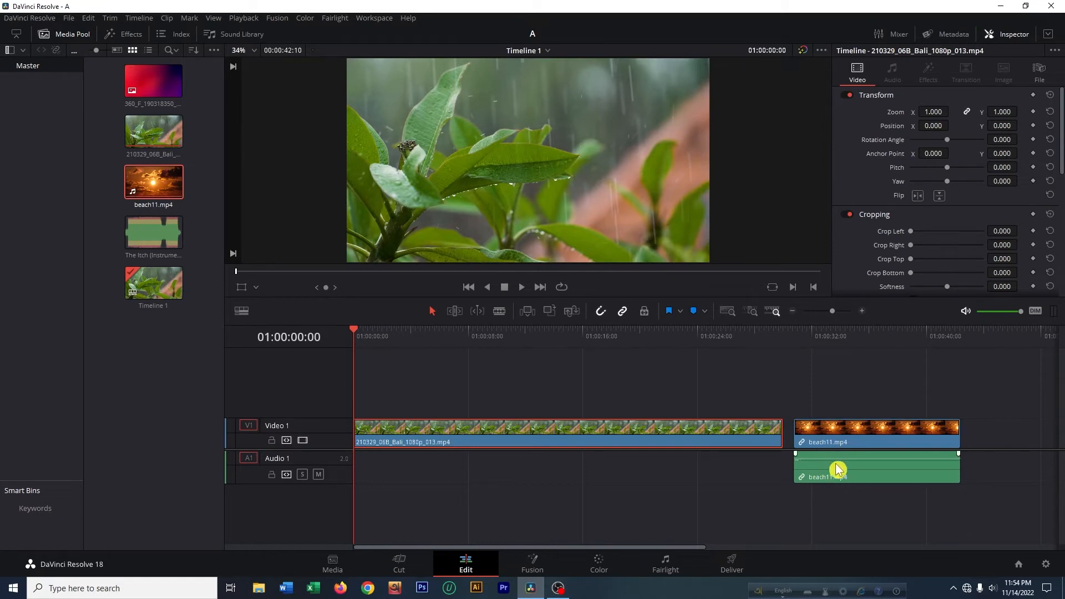
pyautogui.doubleClick(827, 430)
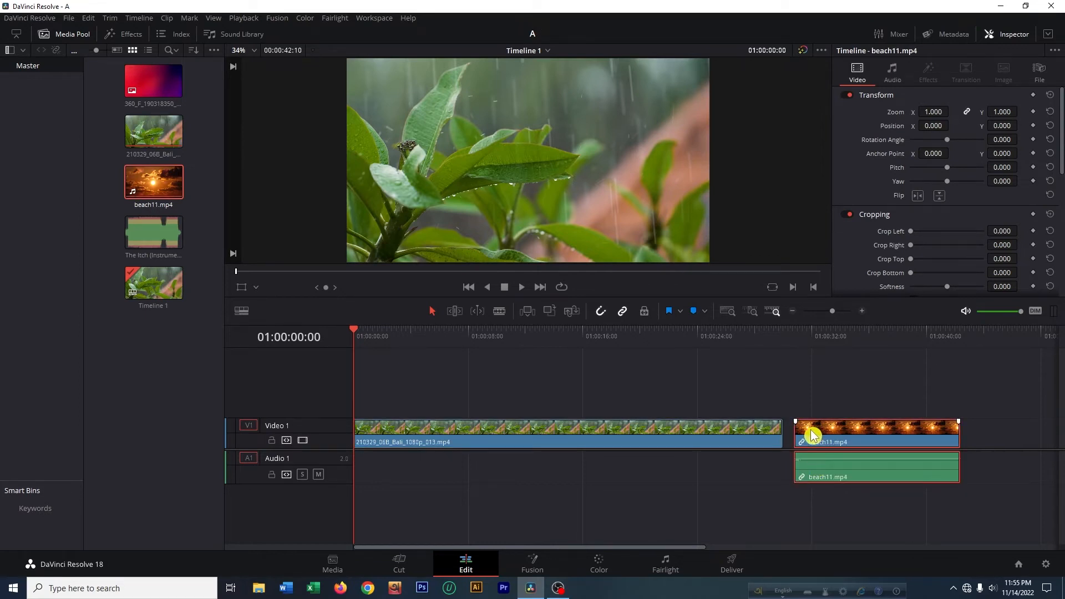
pyautogui.moveTo(790, 440); pyautogui.dragTo(776, 449)
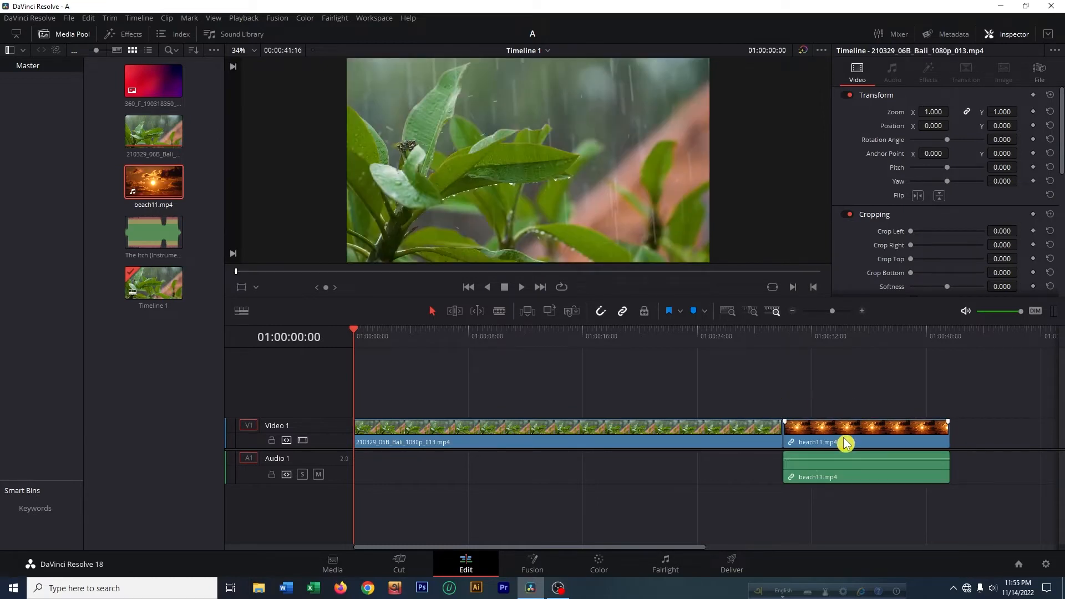
pyautogui.click(44, 219)
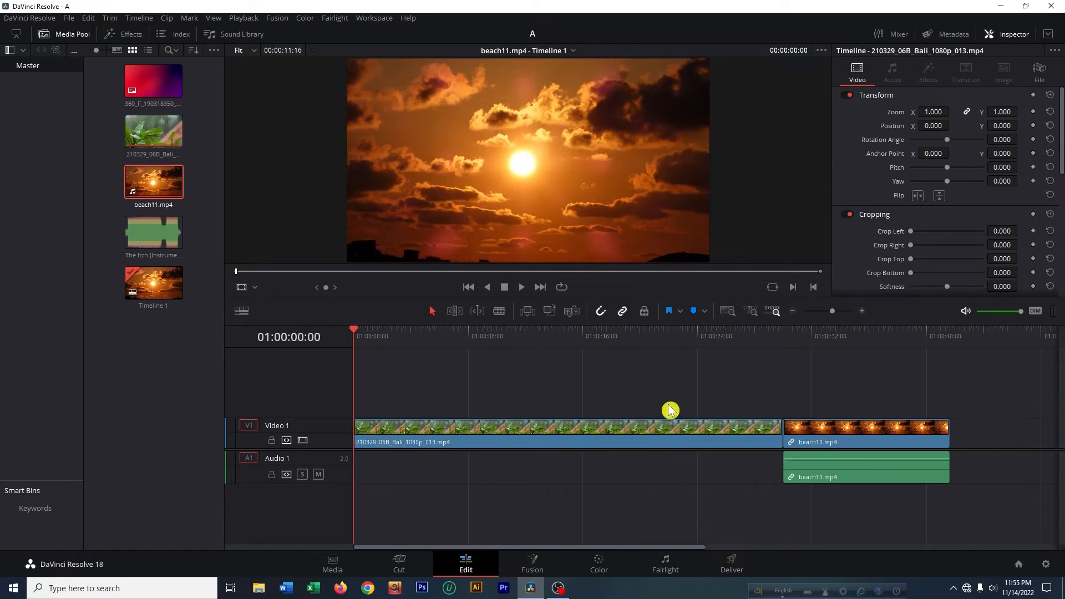
# Split the Bali clip on Video 1 with the Blade tool at about 16 seconds
pyautogui.click(498, 313)
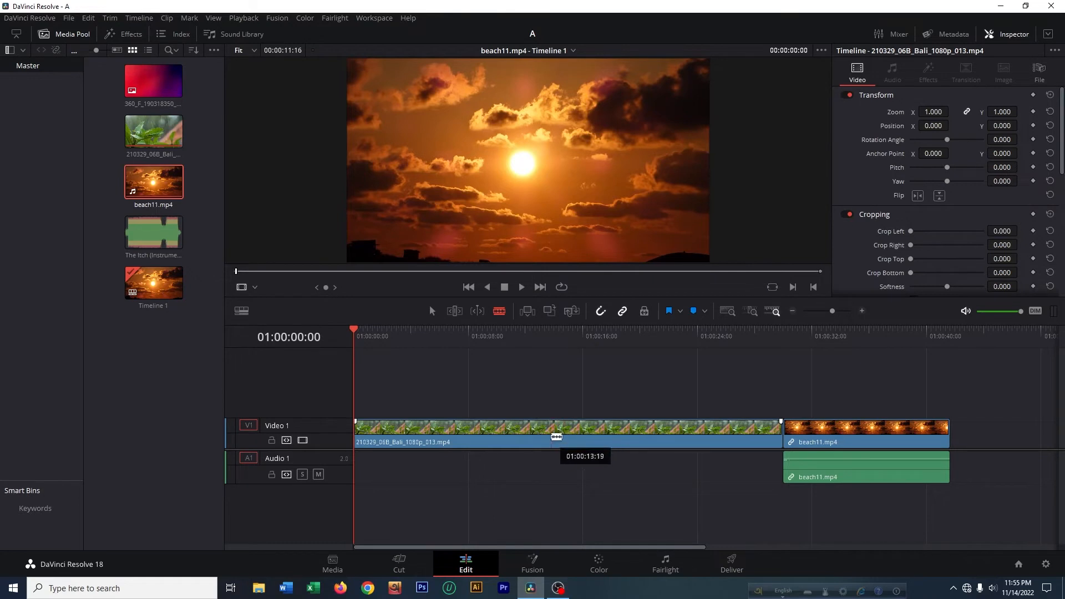
pyautogui.click(585, 436)
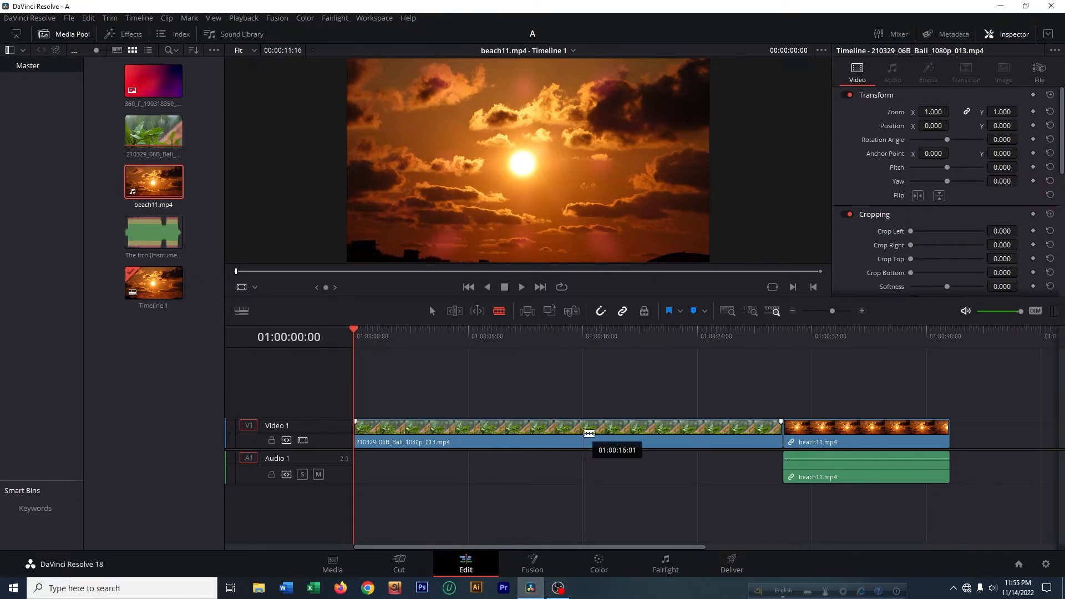
# Split the Bali clip on Video 1 at about 24 seconds and remove the 16–24 second piece, closing the gap
pyautogui.click(697, 436)
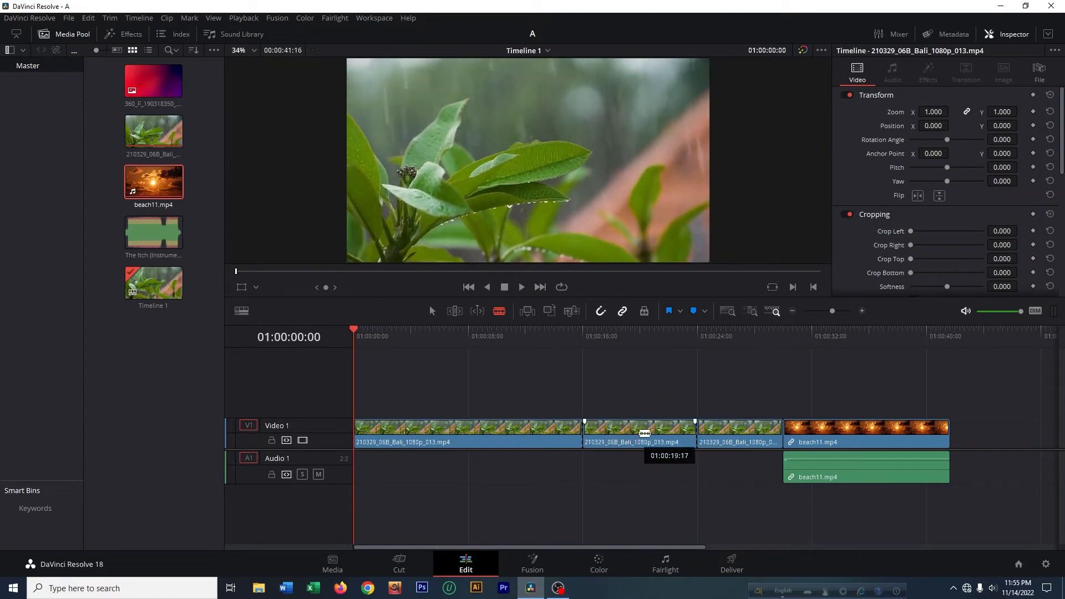
pyautogui.click(432, 312)
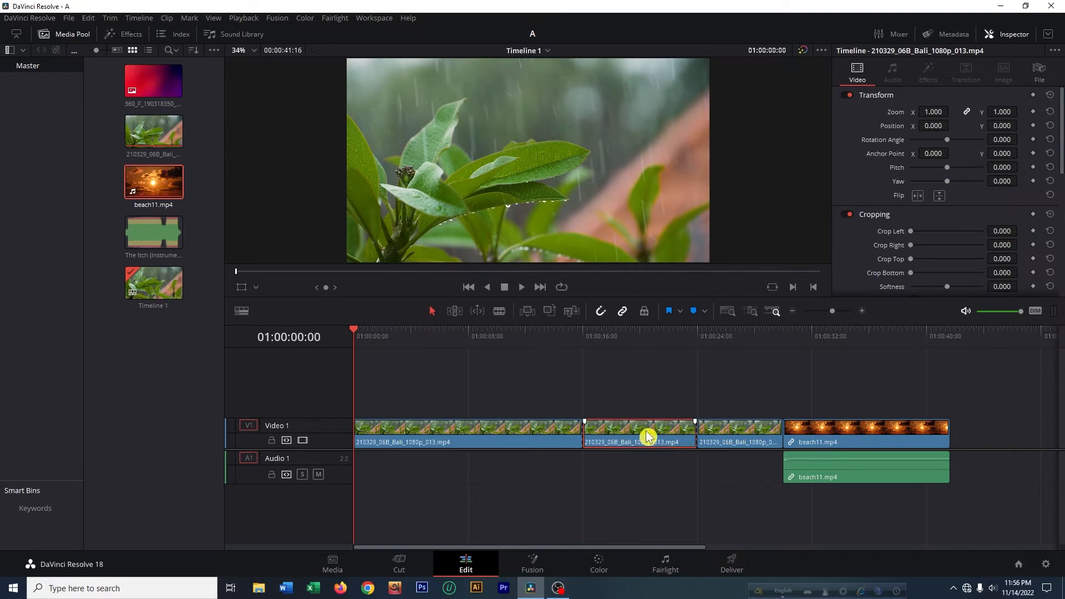
pyautogui.moveTo(643, 443); pyautogui.dragTo(660, 388)
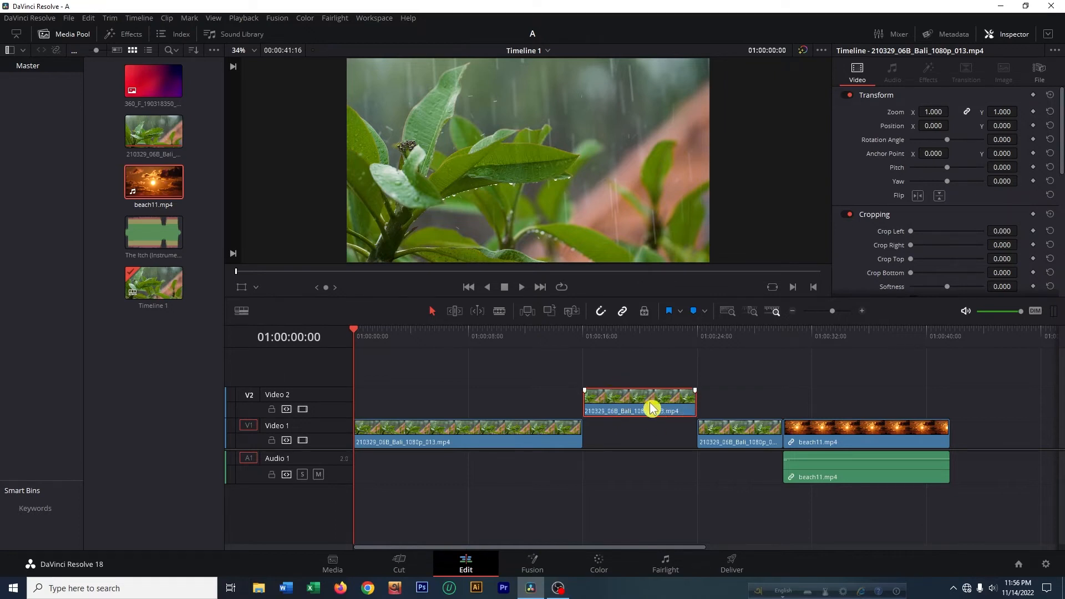
pyautogui.press('Delete')
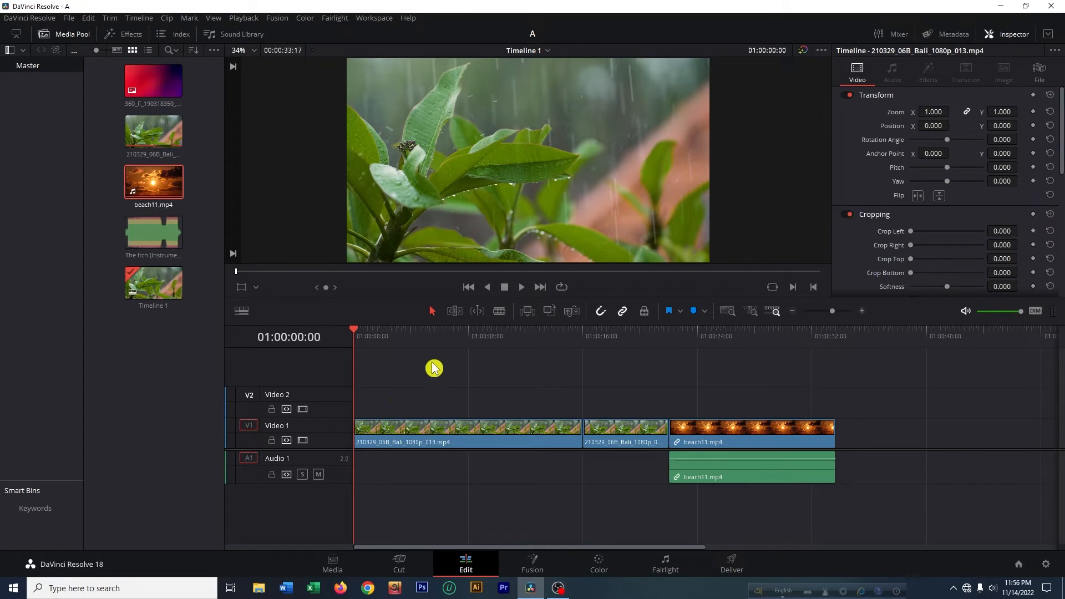
# Split the first Bali piece at about 3 seconds and delete its opening part, closing the gap
pyautogui.click(500, 312)
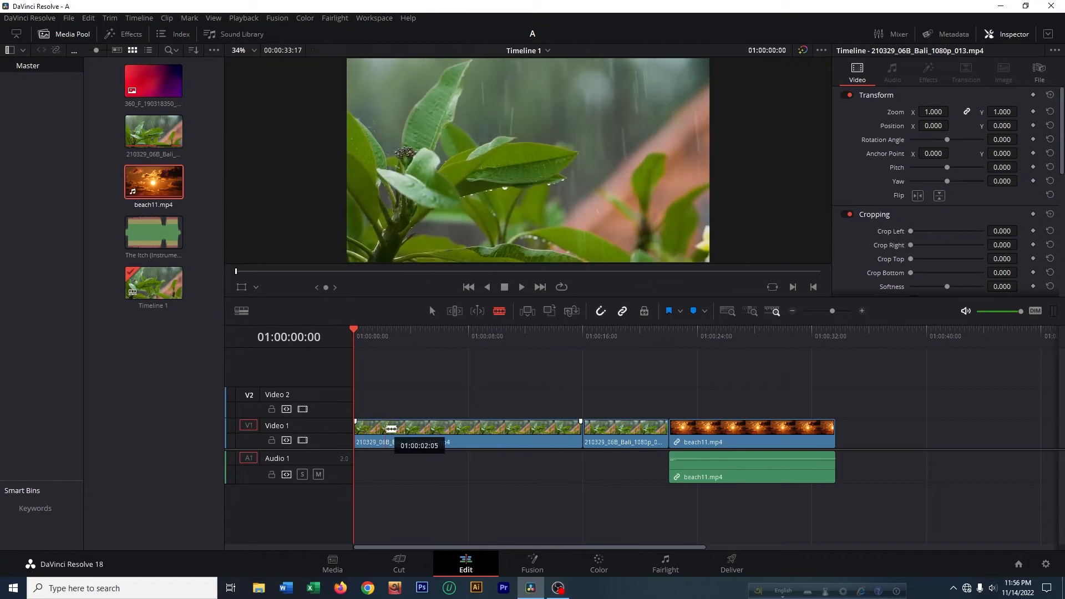
pyautogui.click(393, 429)
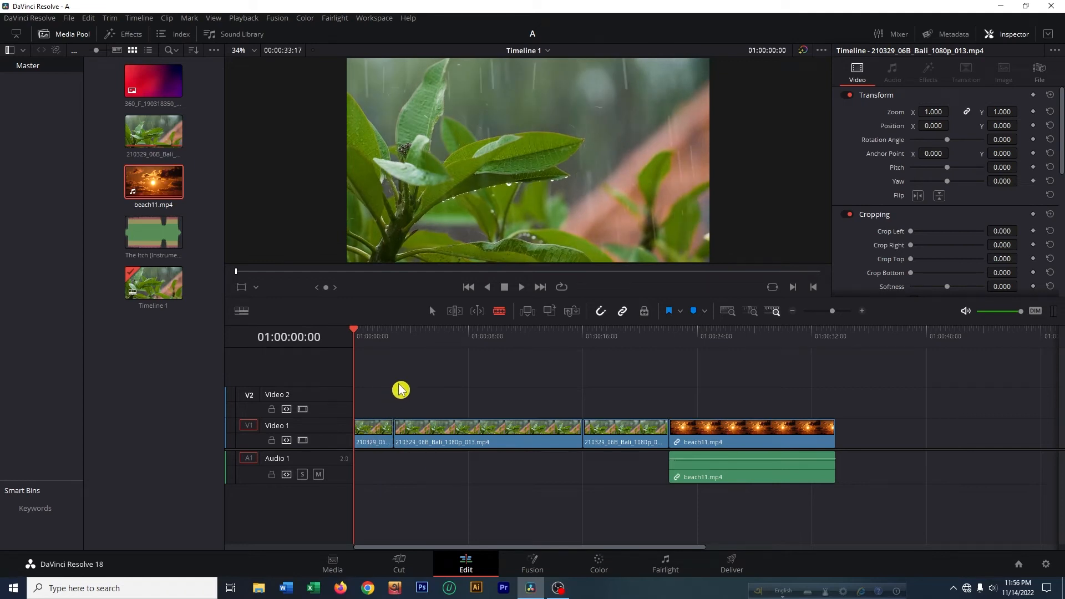
pyautogui.click(433, 311)
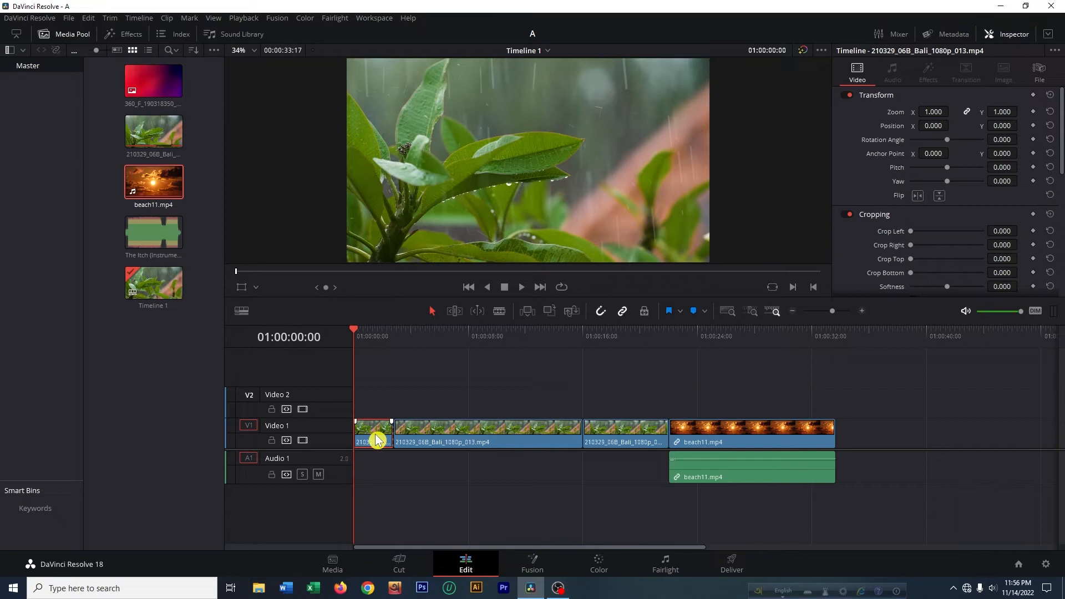
pyautogui.press('Delete')
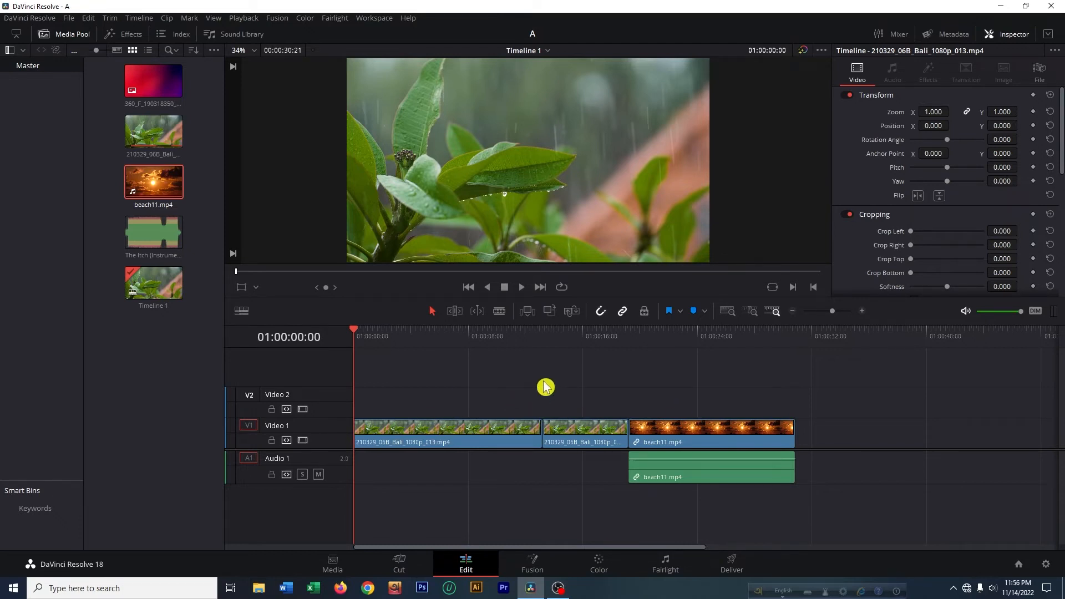
# Add The Itch (Instrumental) music to Audio 2 at the timeline start and trim its end to match the end of beach11.mp4
pyautogui.click(162, 237)
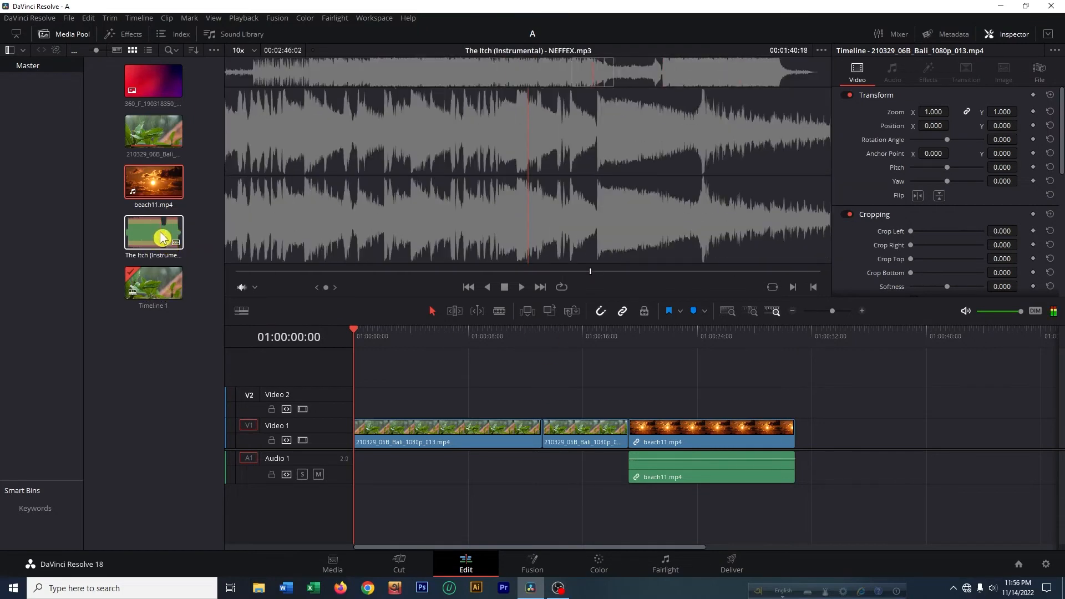
pyautogui.click(164, 238)
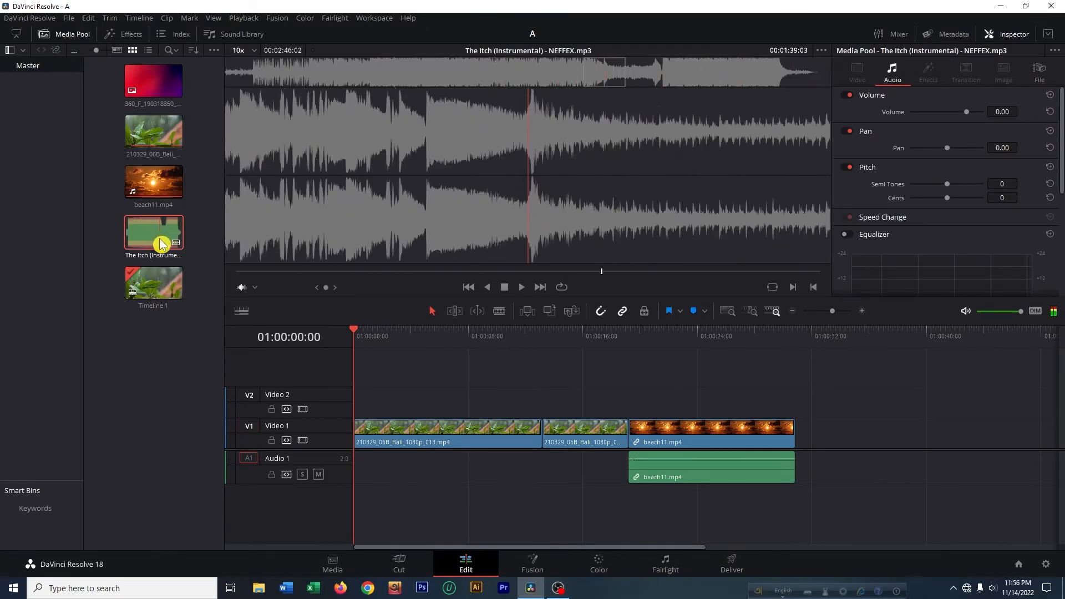
pyautogui.moveTo(161, 245); pyautogui.dragTo(360, 506)
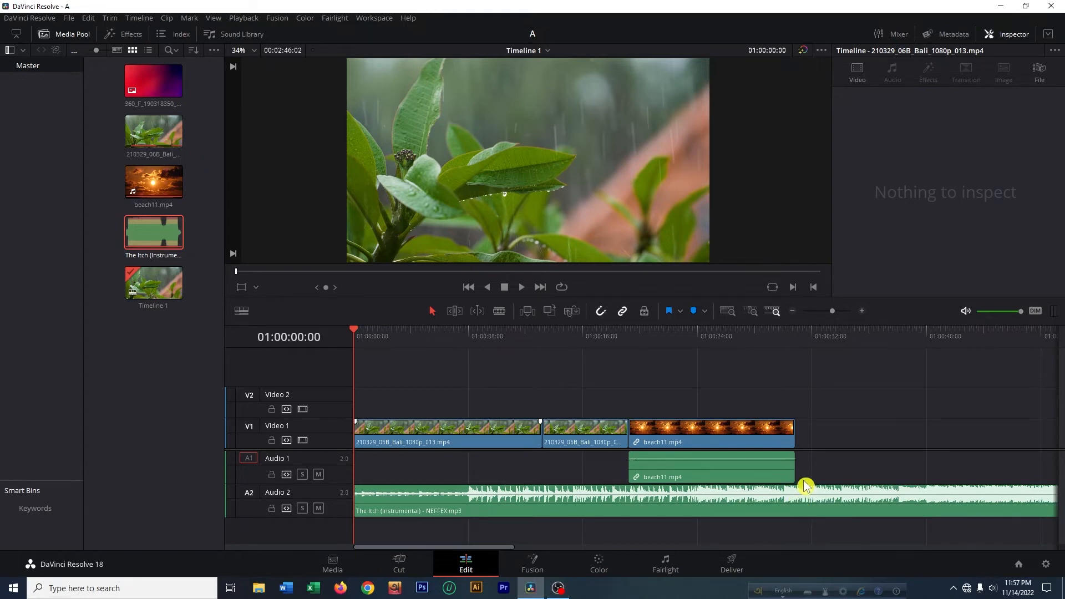
pyautogui.scroll(-5, 804, 481)
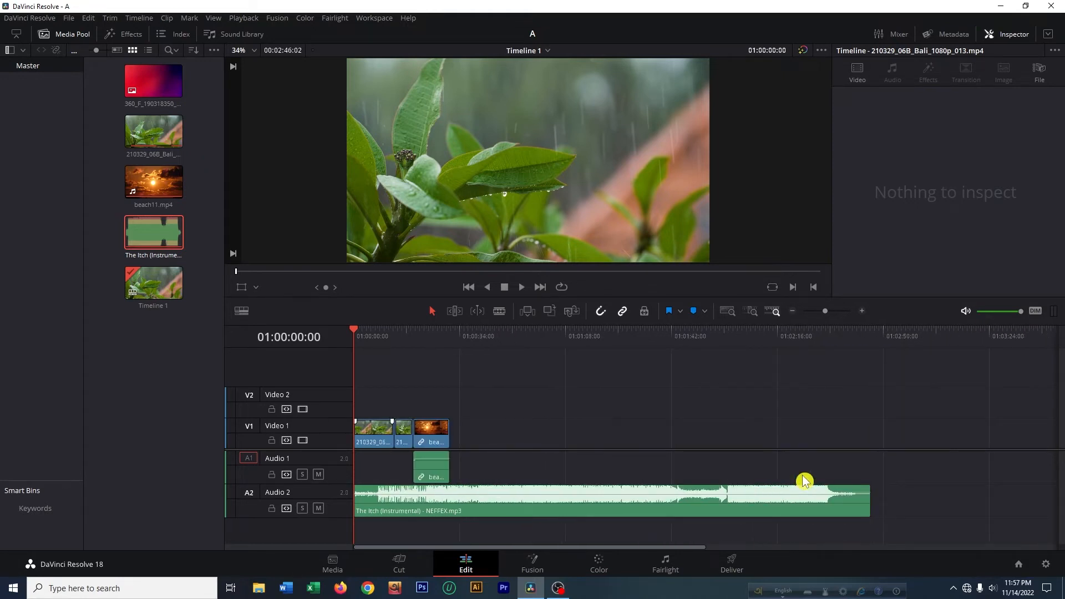
pyautogui.moveTo(874, 499); pyautogui.dragTo(458, 508)
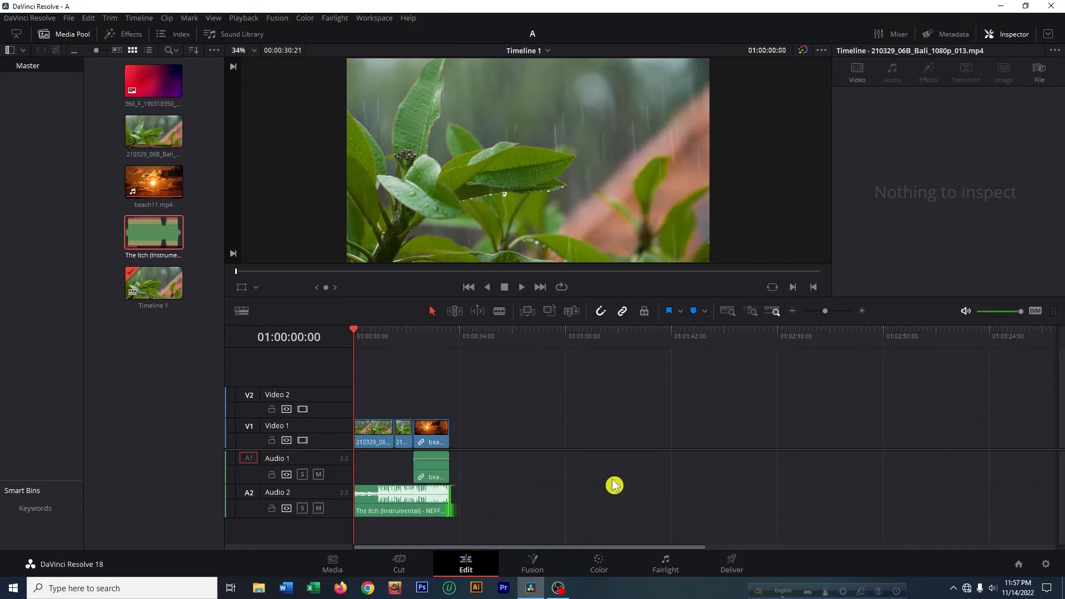
pyautogui.scroll(12, 444, 432)
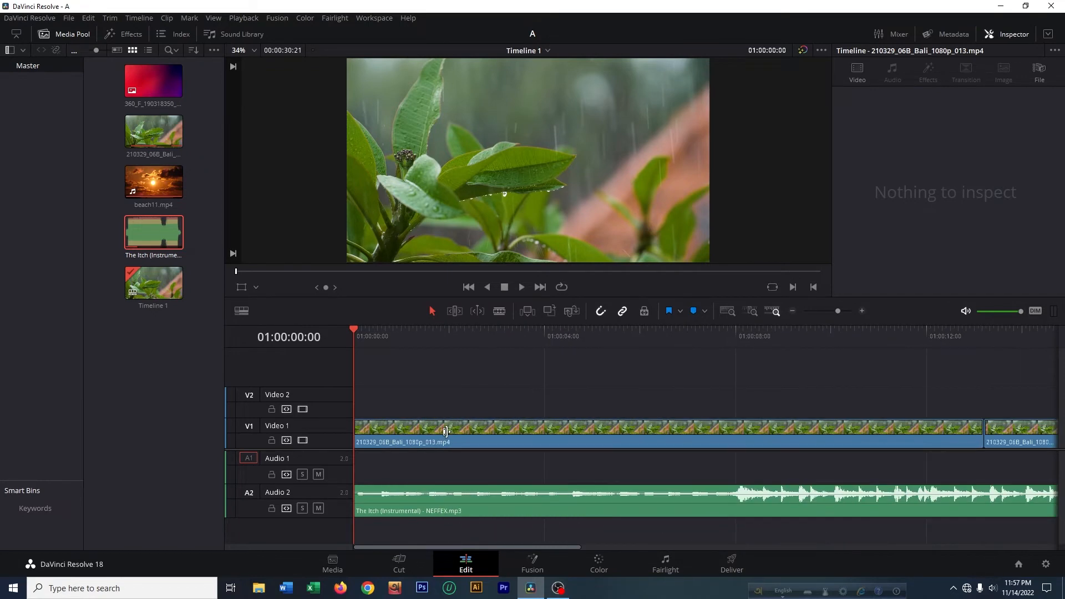
pyautogui.scroll(-5, 730, 392)
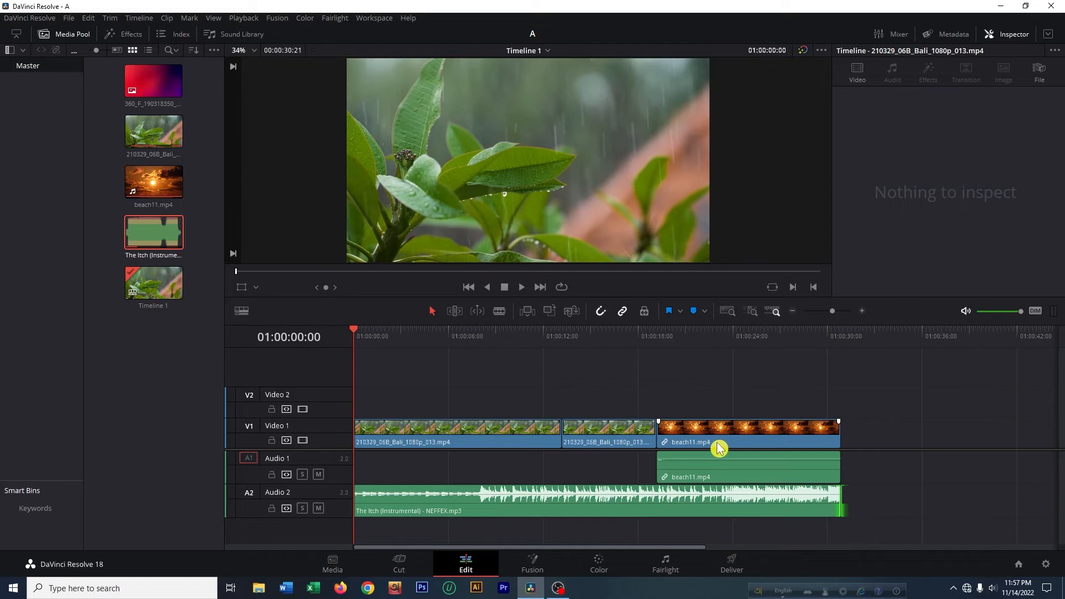
# Link both Bali clips on Video 1 with The Itch music clip on Audio 2
pyautogui.click(469, 433)
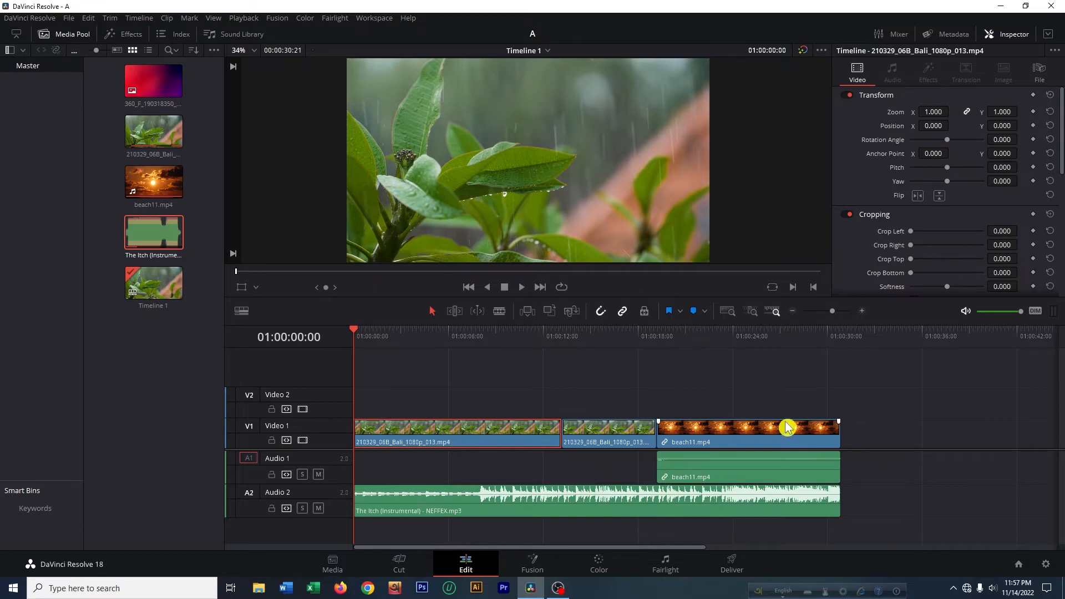
pyautogui.click(748, 443)
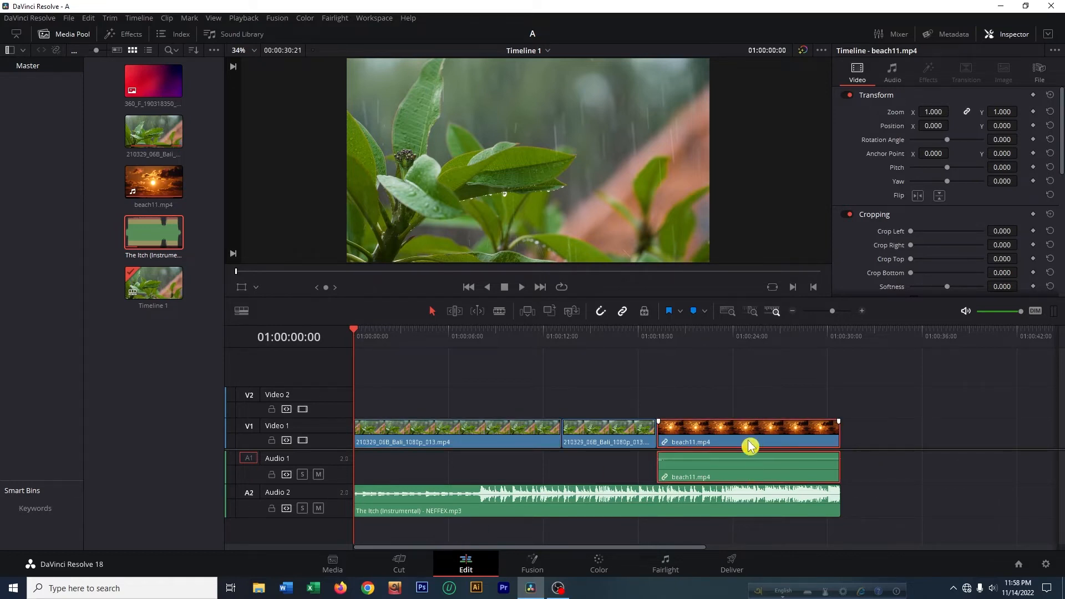
pyautogui.click(484, 437)
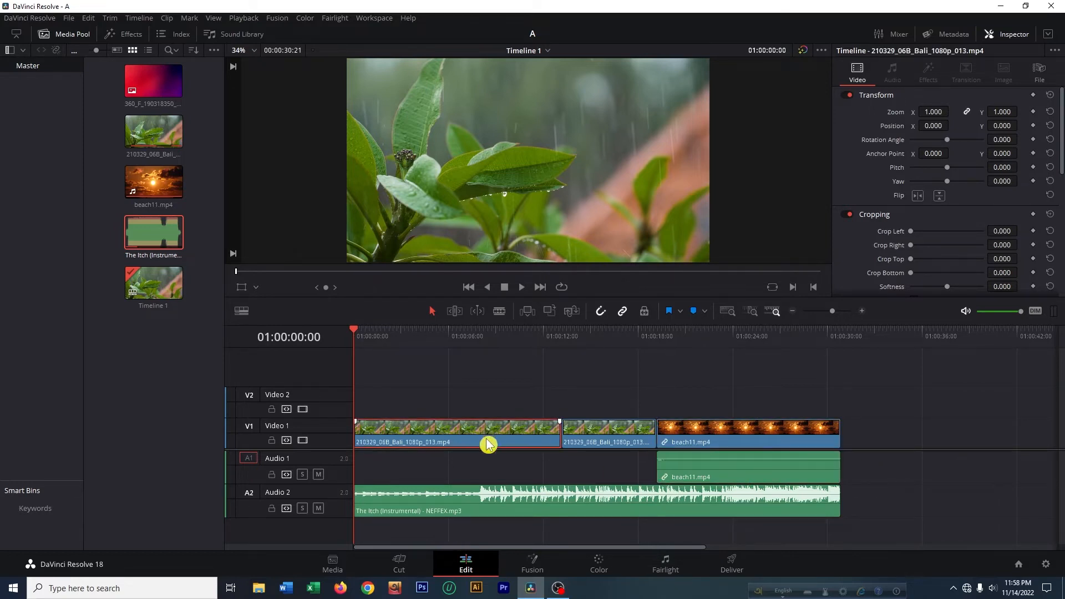
pyautogui.click(475, 503)
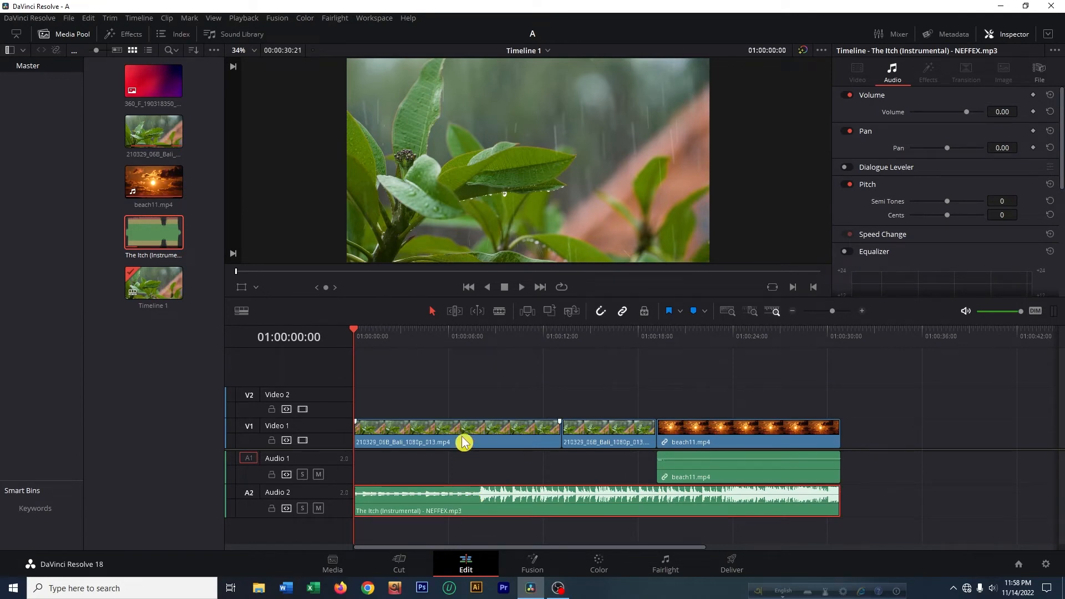
pyautogui.moveTo(433, 383); pyautogui.dragTo(488, 510)
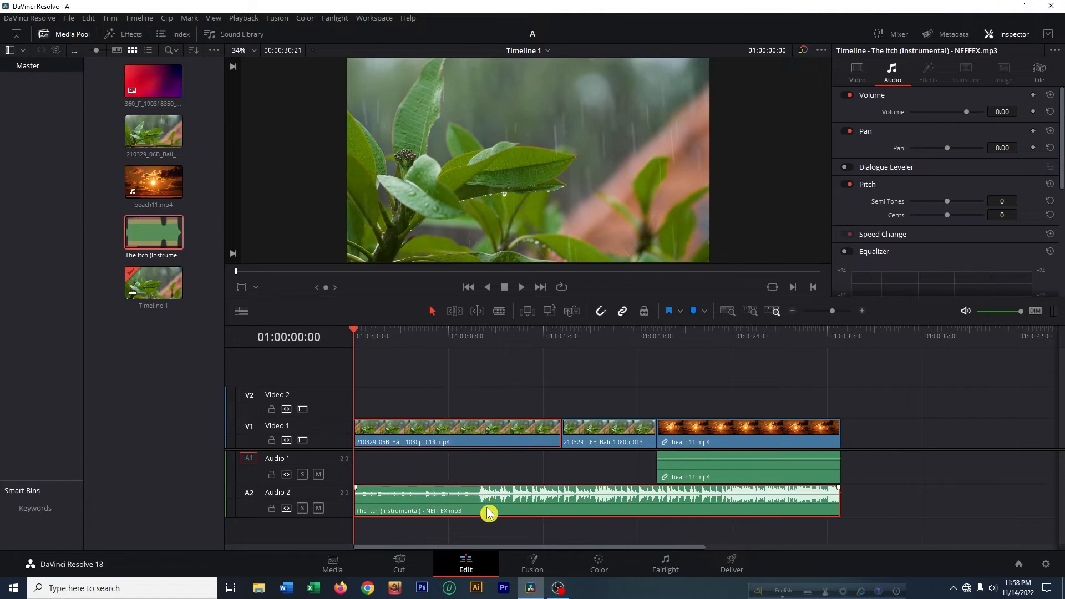
pyautogui.moveTo(471, 378); pyautogui.dragTo(604, 519)
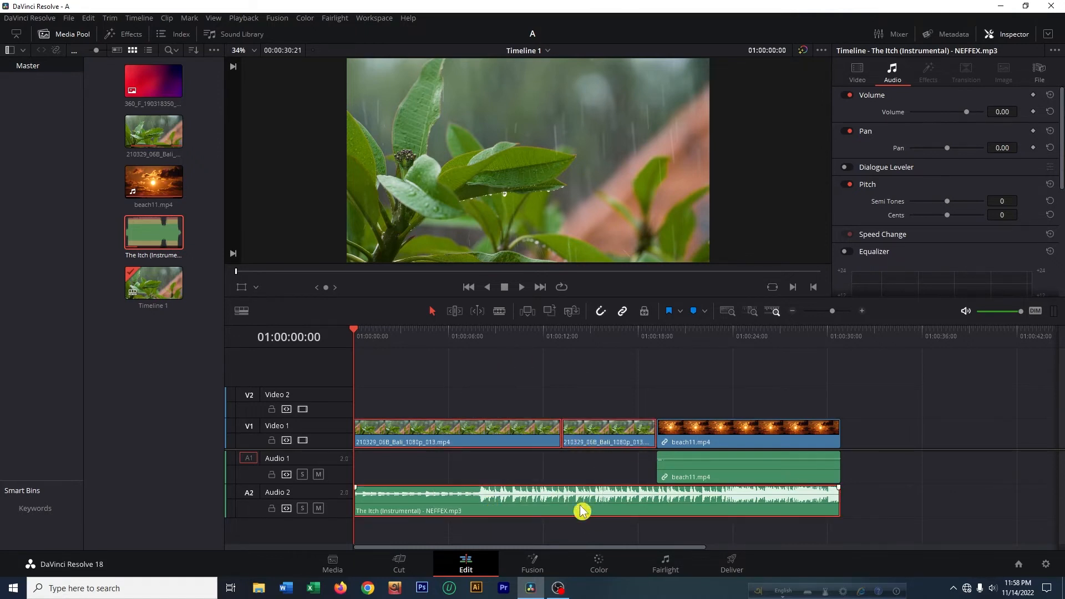
pyautogui.rightClick(592, 436)
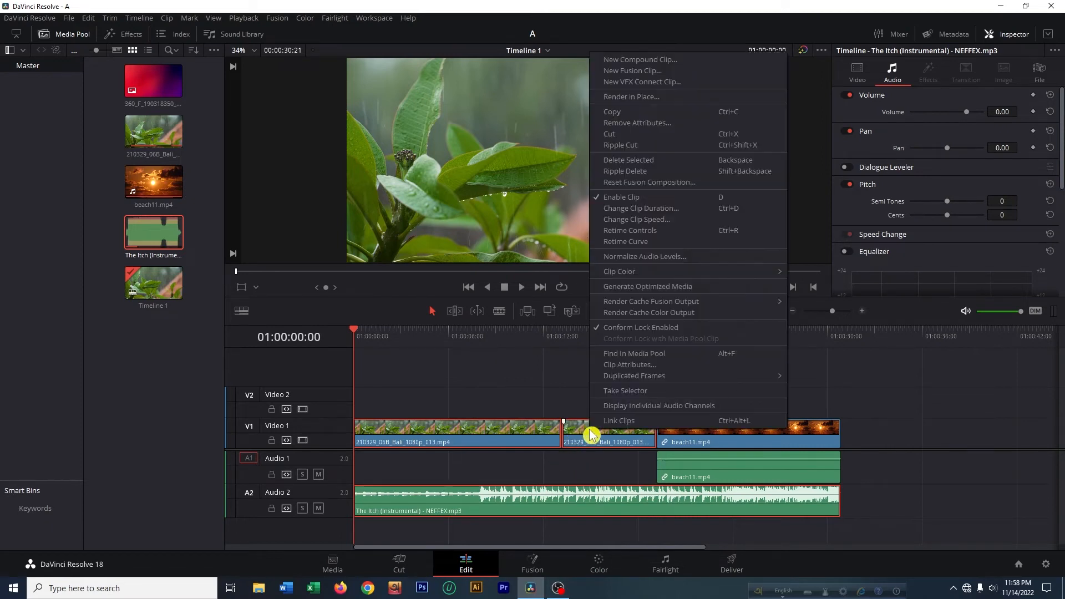
pyautogui.click(626, 422)
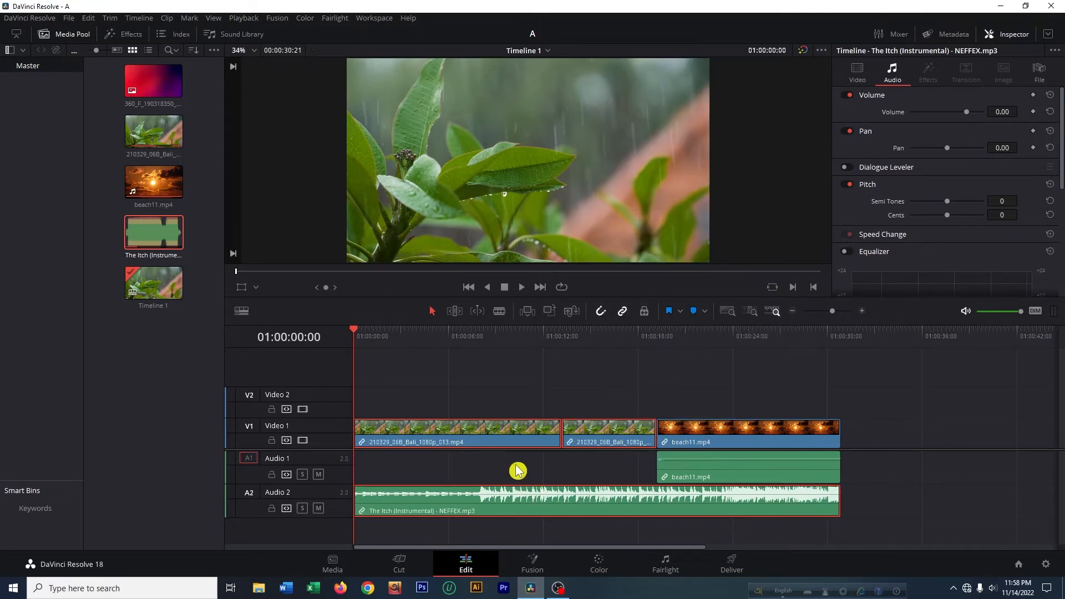
pyautogui.click(528, 385)
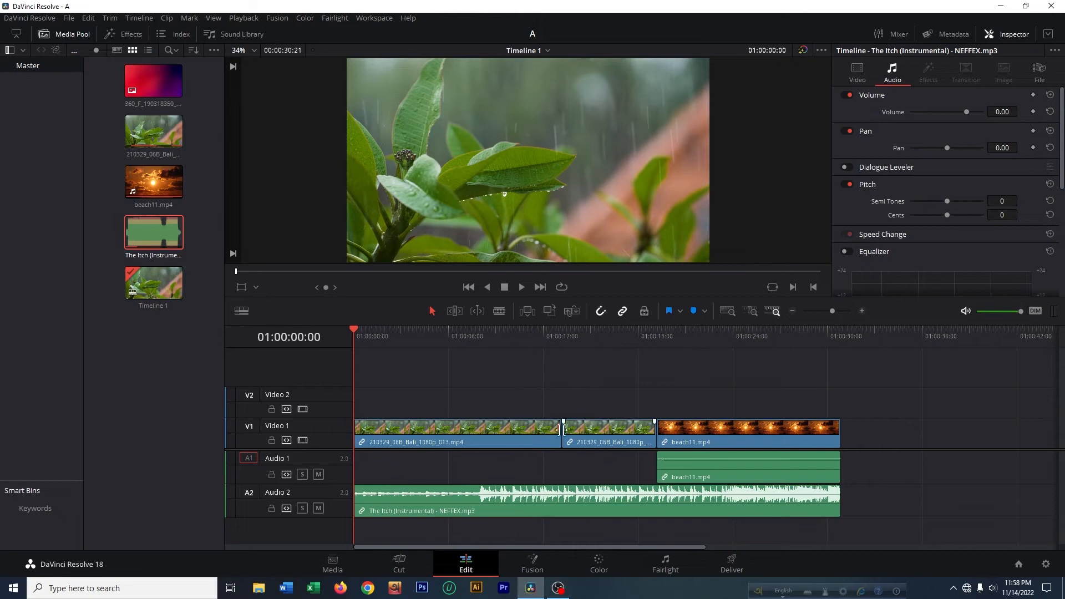
# Split the first Bali clip and its linked music together with the Blade tool at about 01:00:05:17
pyautogui.click(506, 436)
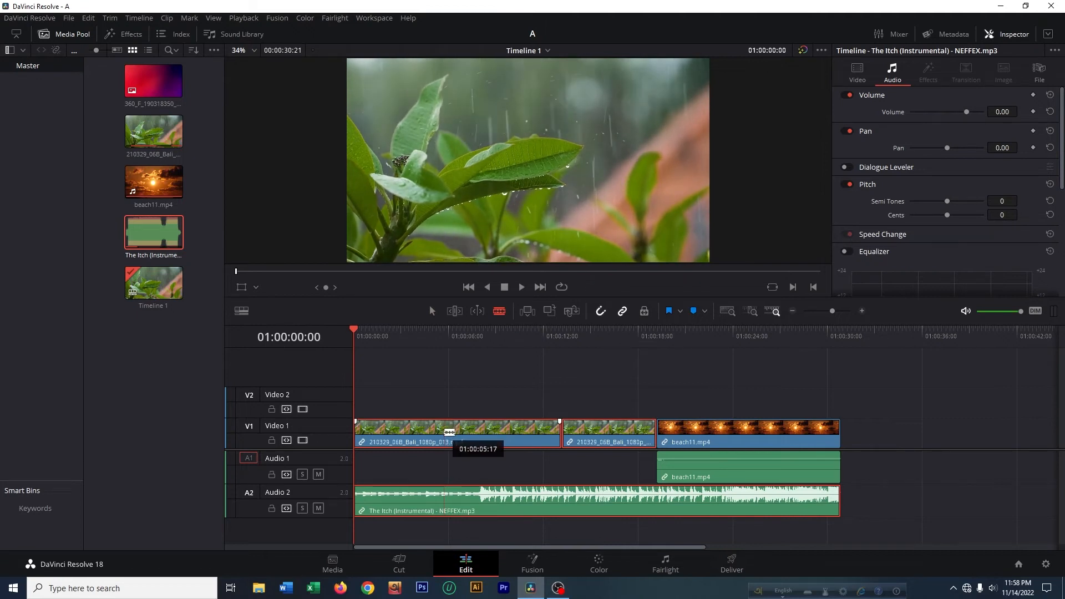
pyautogui.click(444, 432)
pyautogui.click(443, 493)
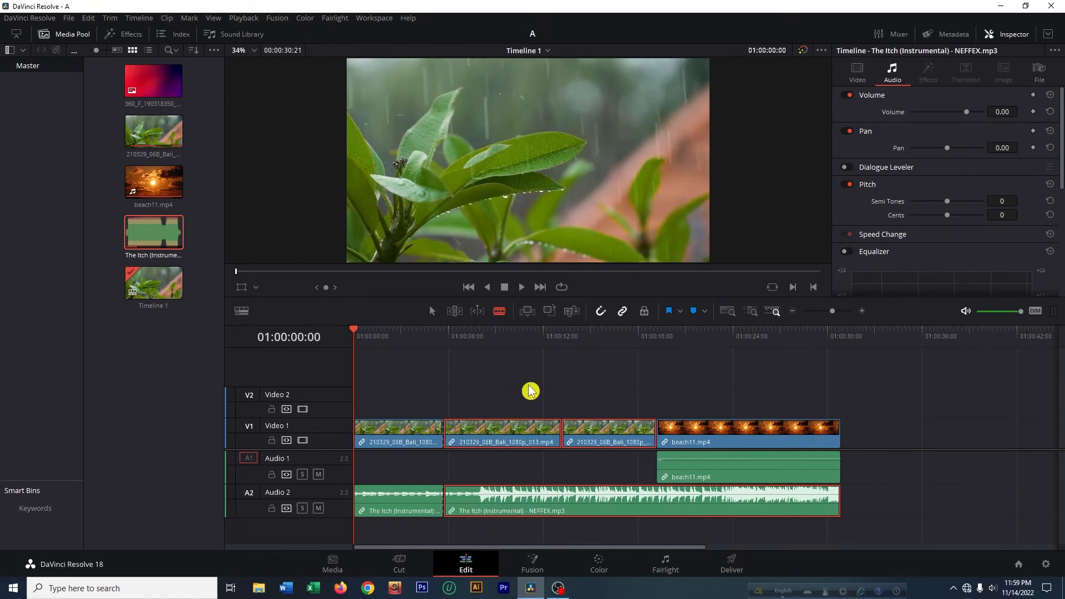
# Unlink the Bali and music pieces after the new cut, and split only the second Bali piece at about 10 seconds
pyautogui.rightClick(526, 435)
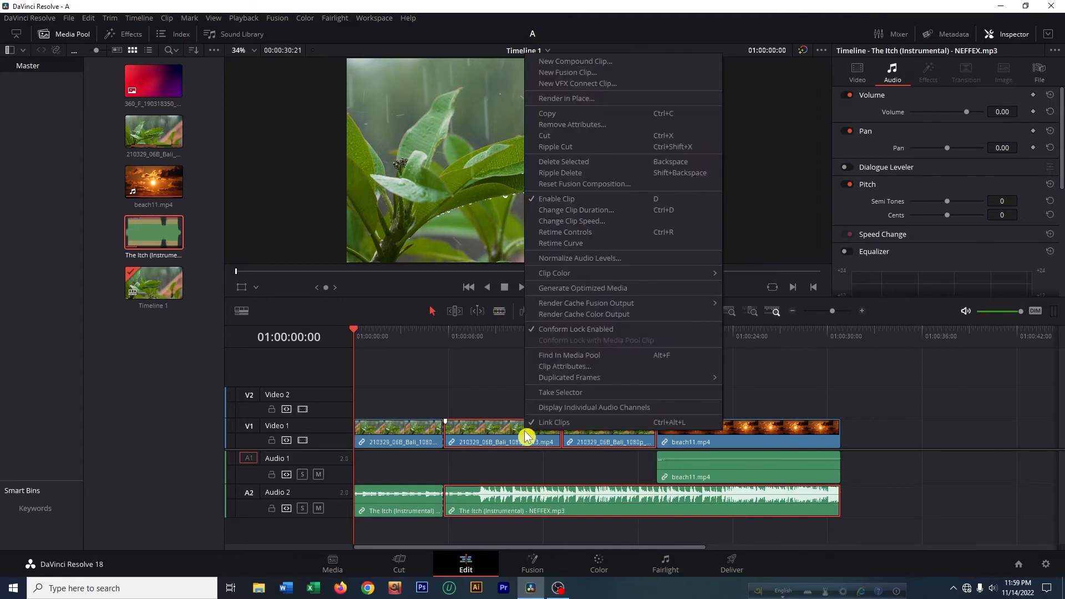
pyautogui.click(565, 424)
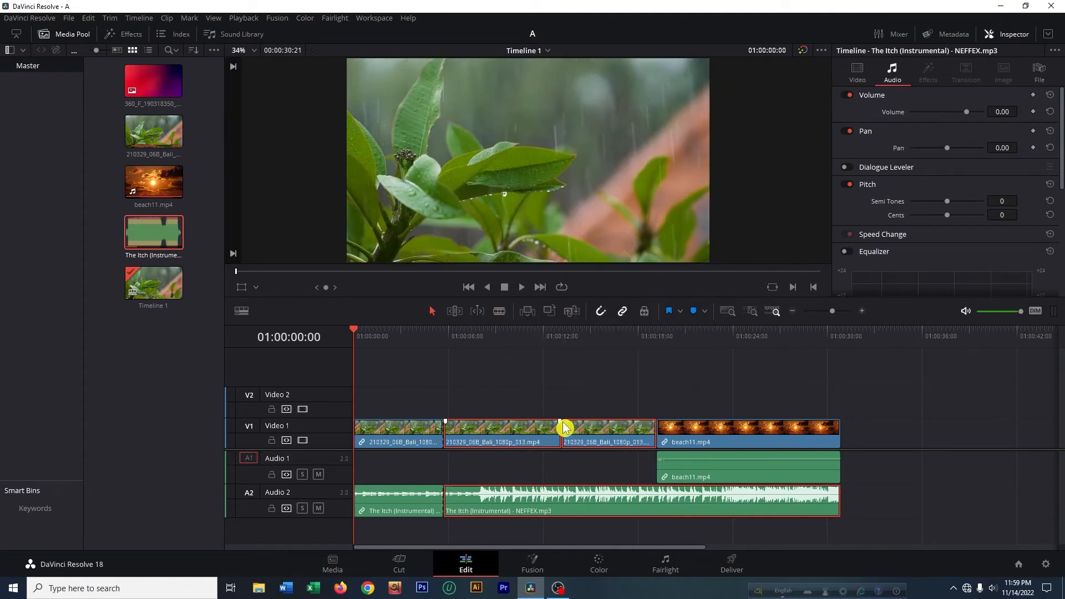
pyautogui.click(510, 428)
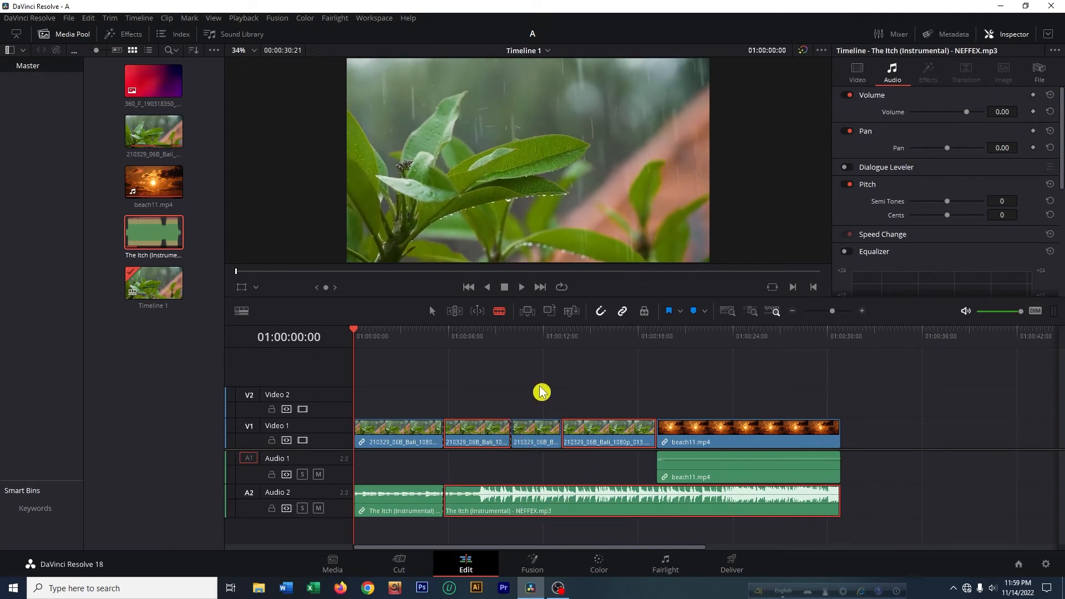
# Select all four Bali pieces on Video 1 and both music pieces on Audio 2, and link them together again
pyautogui.click(432, 312)
pyautogui.moveTo(386, 365); pyautogui.dragTo(610, 547)
pyautogui.rightClick(590, 495)
pyautogui.click(618, 487)
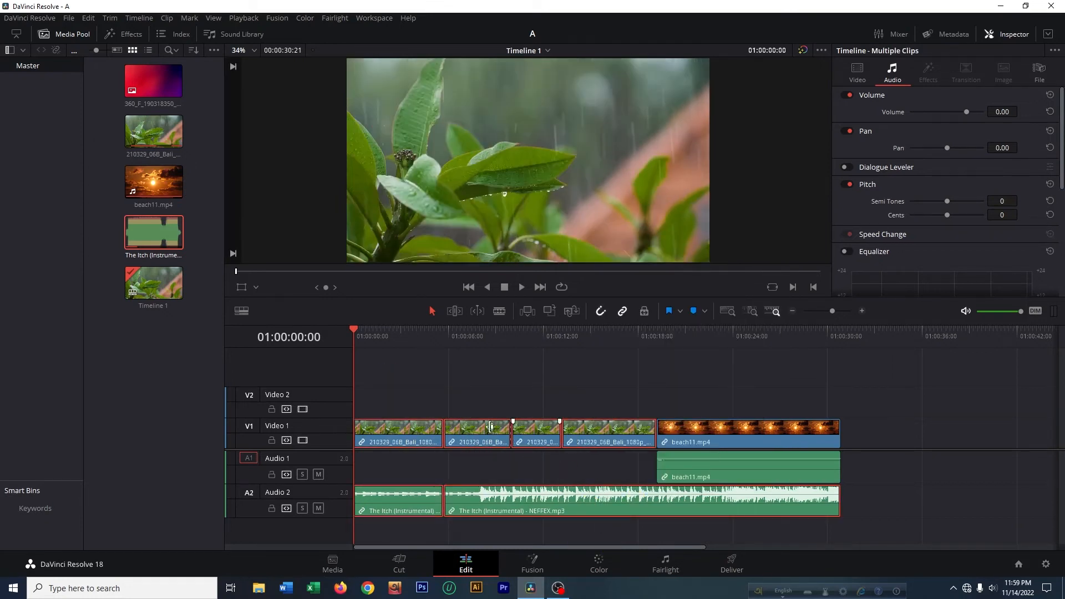
pyautogui.click(548, 413)
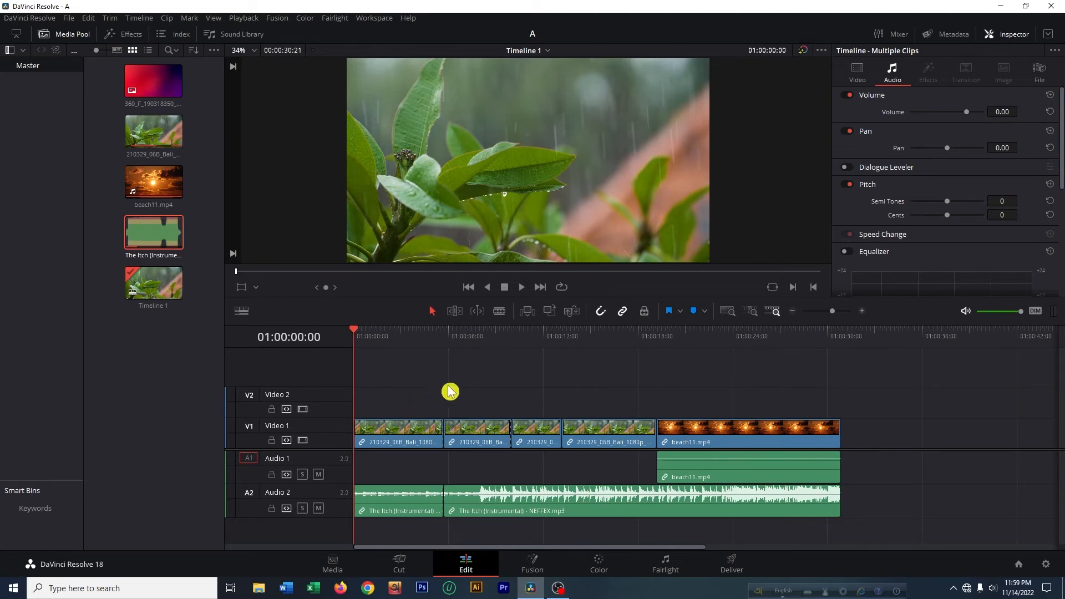
# Place the 360_F_190318350 image on Video 2, aligned with the start of the second Bali piece, and set its zoom to 1.740
pyautogui.click(153, 82)
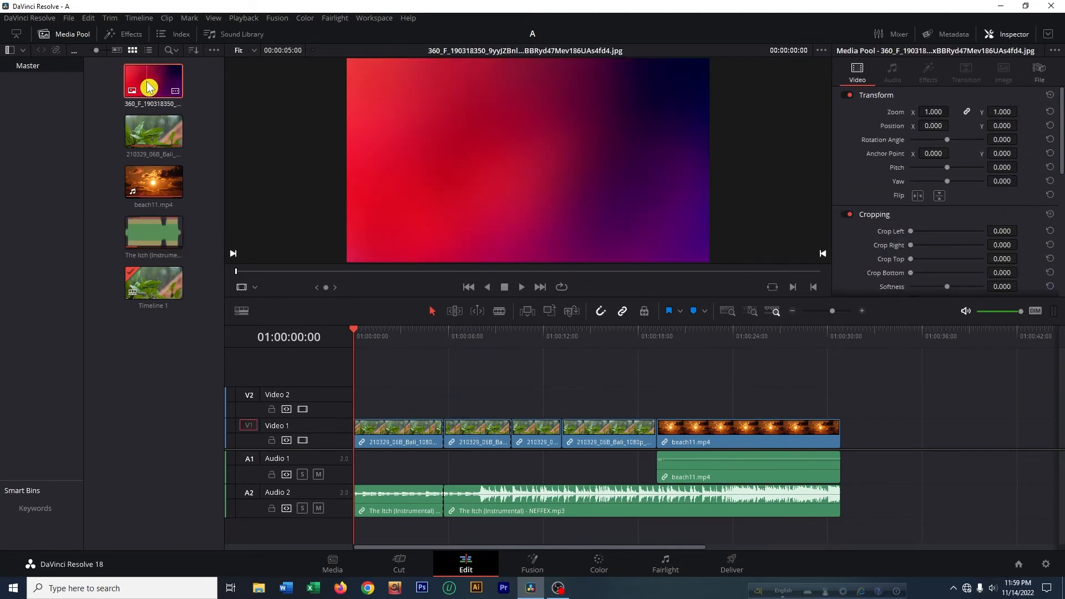
pyautogui.moveTo(149, 87); pyautogui.dragTo(451, 414)
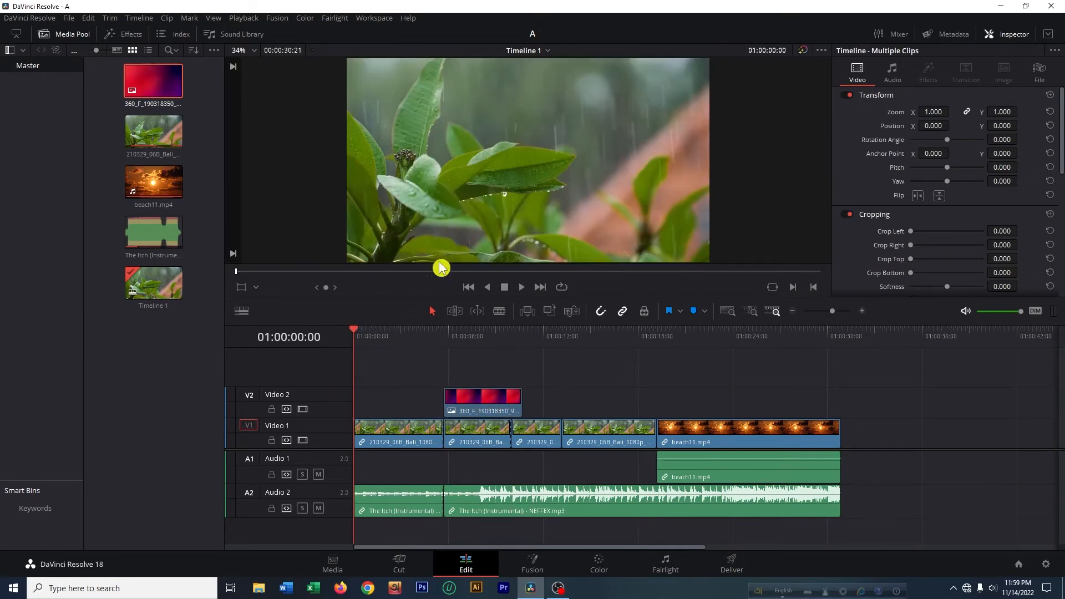
pyautogui.click(471, 337)
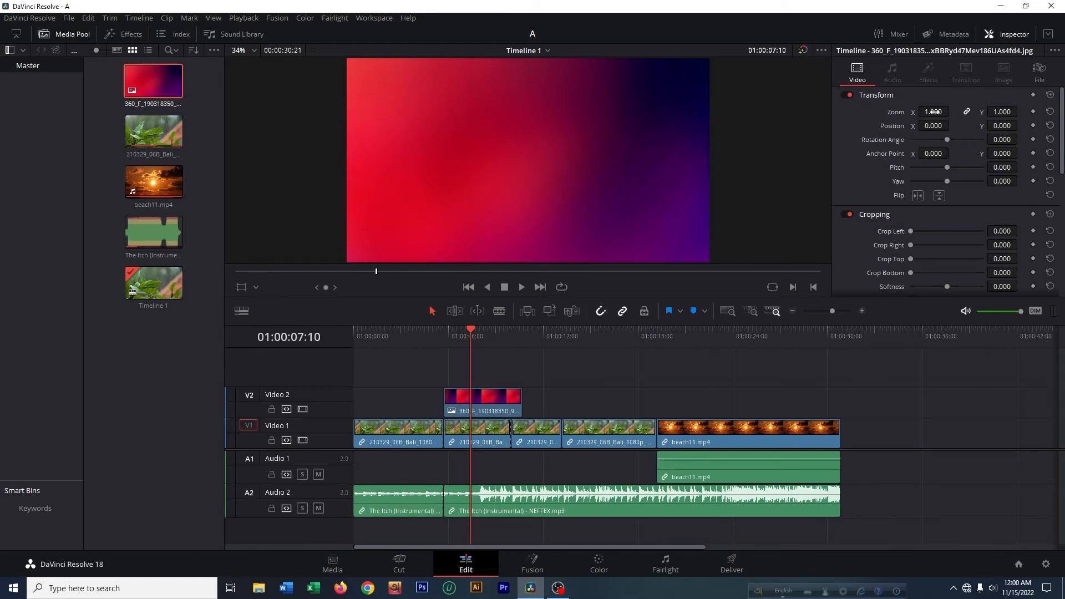
pyautogui.moveTo(896, 112); pyautogui.dragTo(952, 111)
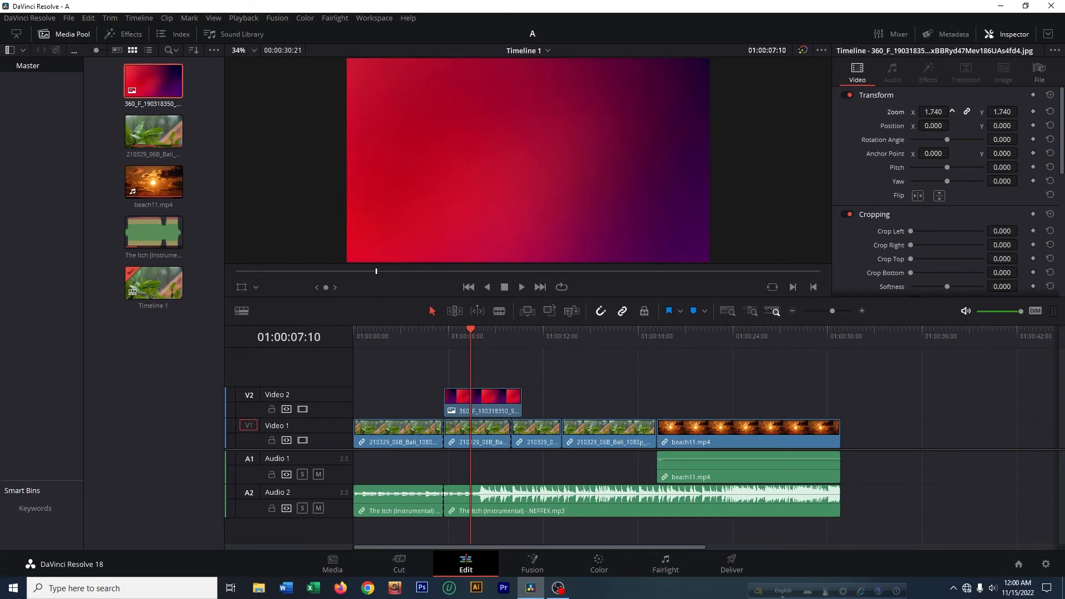
# Shrink the Video 2 image to a zoom of about 0.139 and place it in the frame's upper-right corner, about X 774.783, Y 410.870
pyautogui.moveTo(952, 111); pyautogui.dragTo(942, 111)
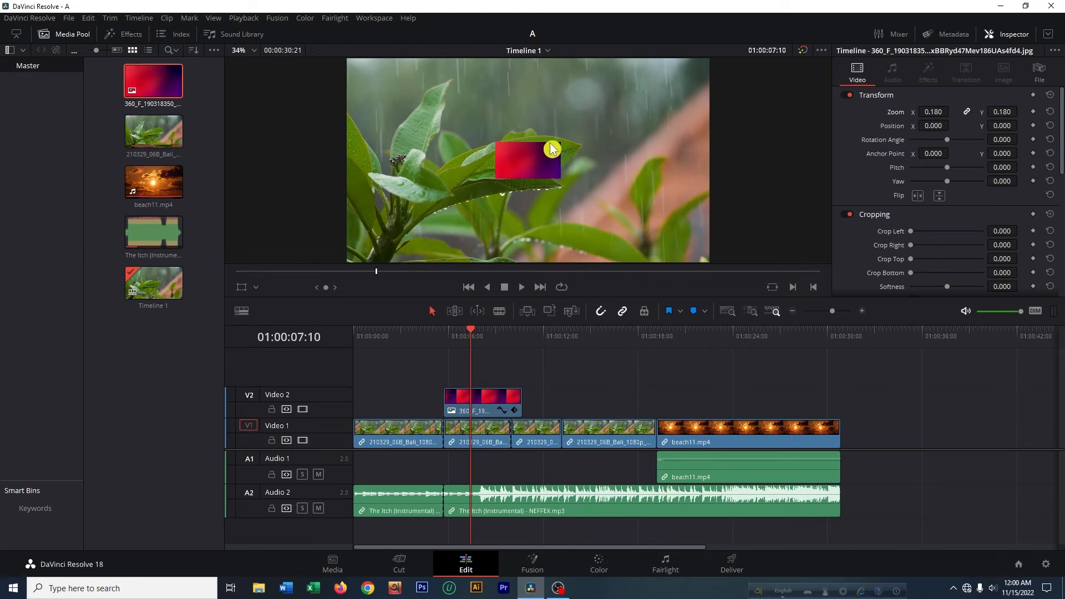
pyautogui.click(242, 291)
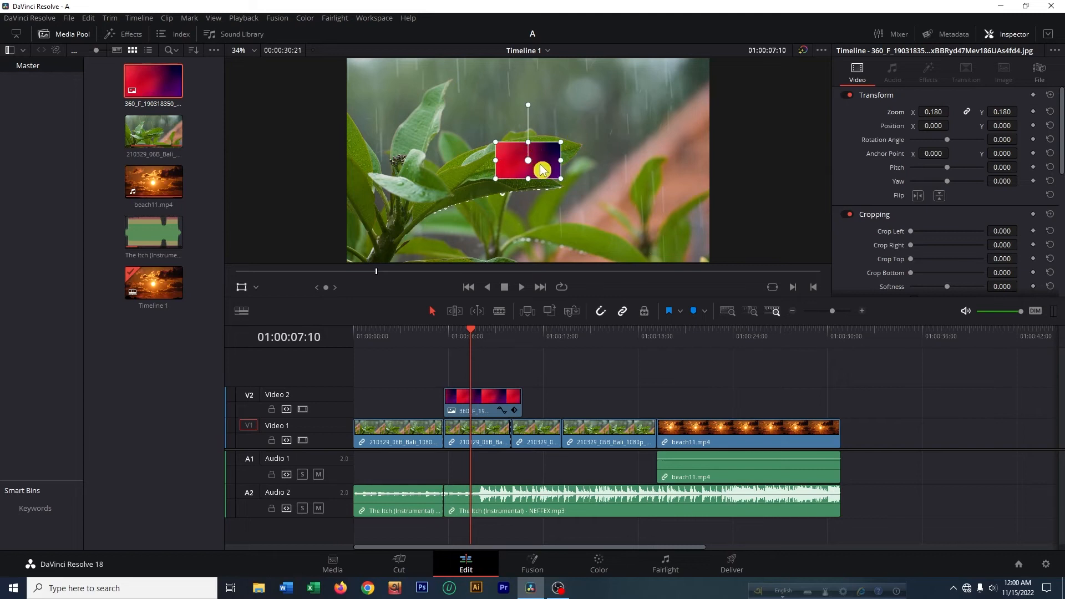
pyautogui.moveTo(498, 184); pyautogui.dragTo(664, 91)
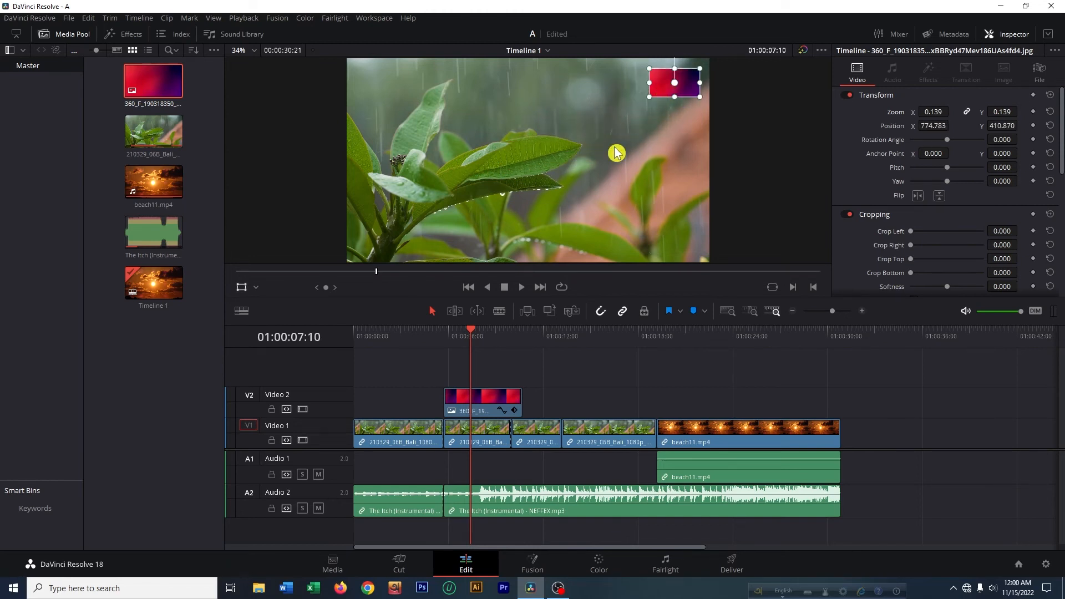
# Move the image clip on Video 2 earlier to start at about 01:00:03:15, and turn off the transform handles in the viewer
pyautogui.click(494, 413)
pyautogui.moveTo(485, 407); pyautogui.dragTo(451, 409)
pyautogui.click(504, 375)
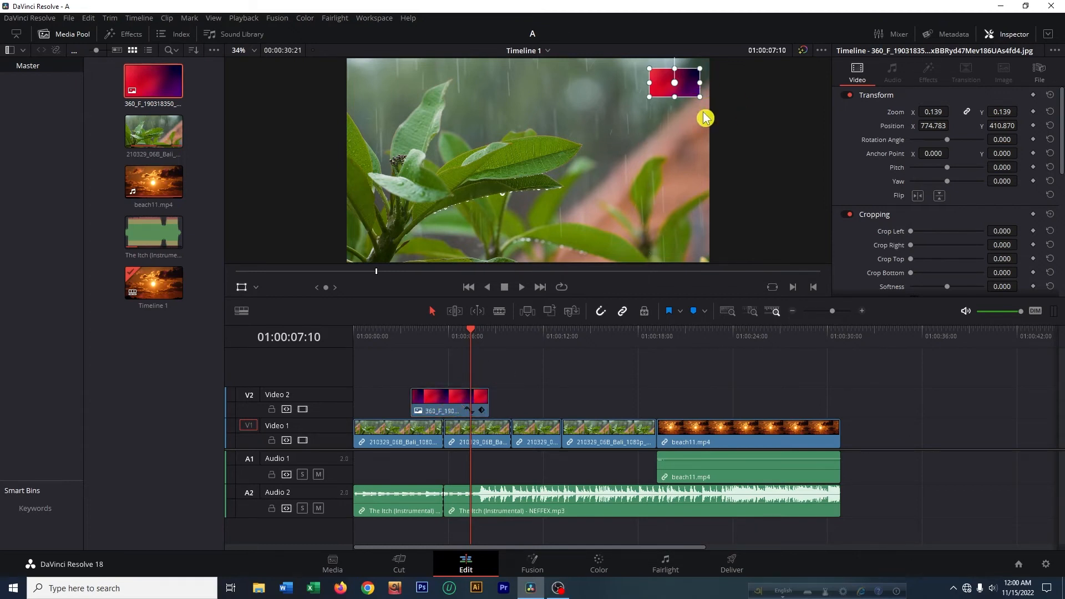
pyautogui.click(243, 290)
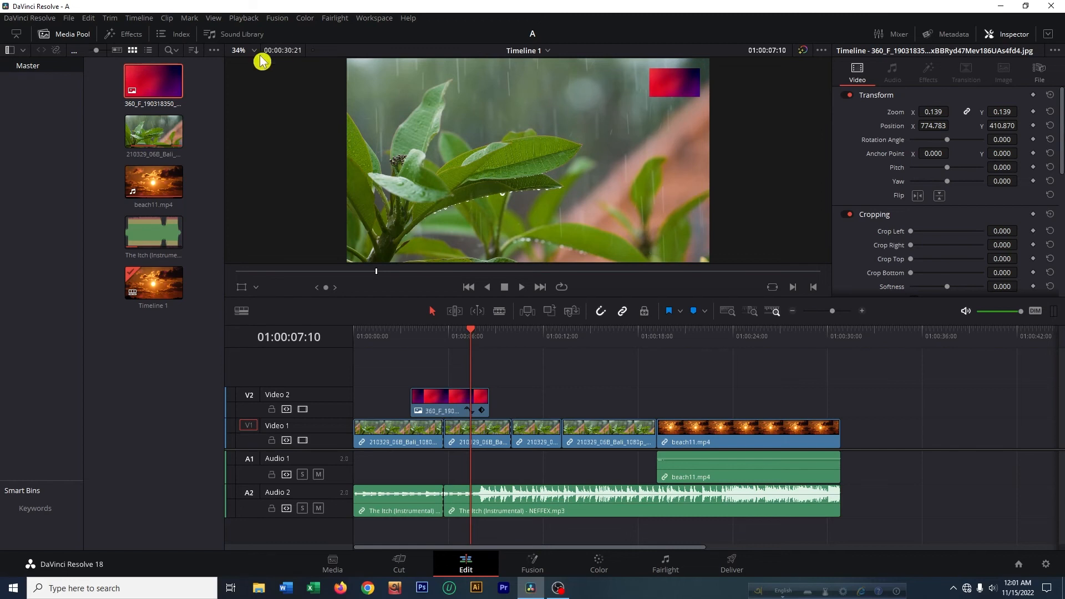
# Add a Text+ title from the Titles effects on a new Video 3 track, aligned with the start of the third Bali piece
pyautogui.click(118, 38)
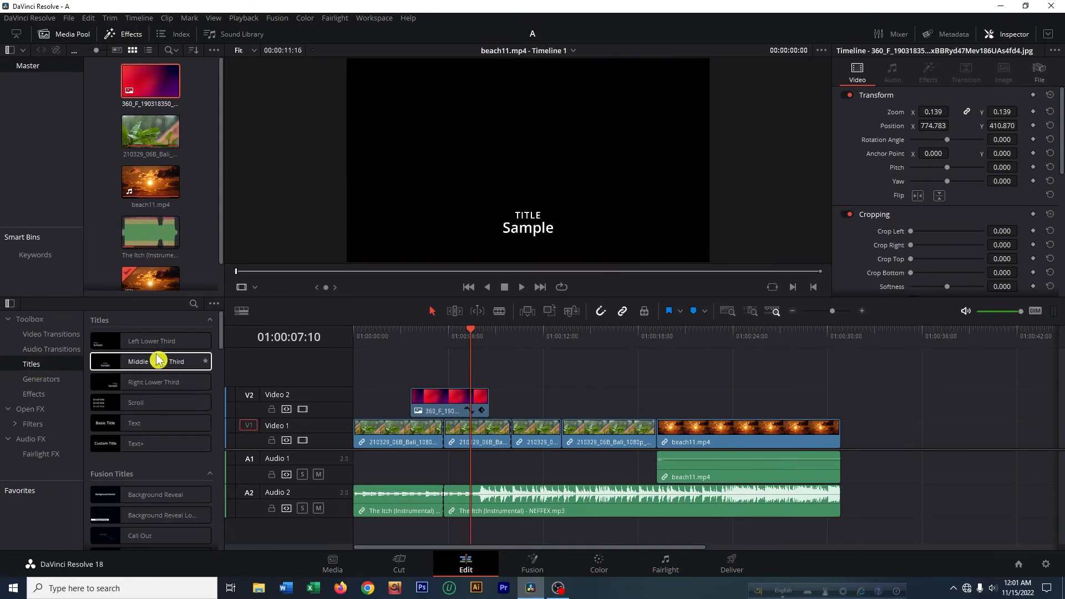
pyautogui.moveTo(221, 339); pyautogui.dragTo(221, 415)
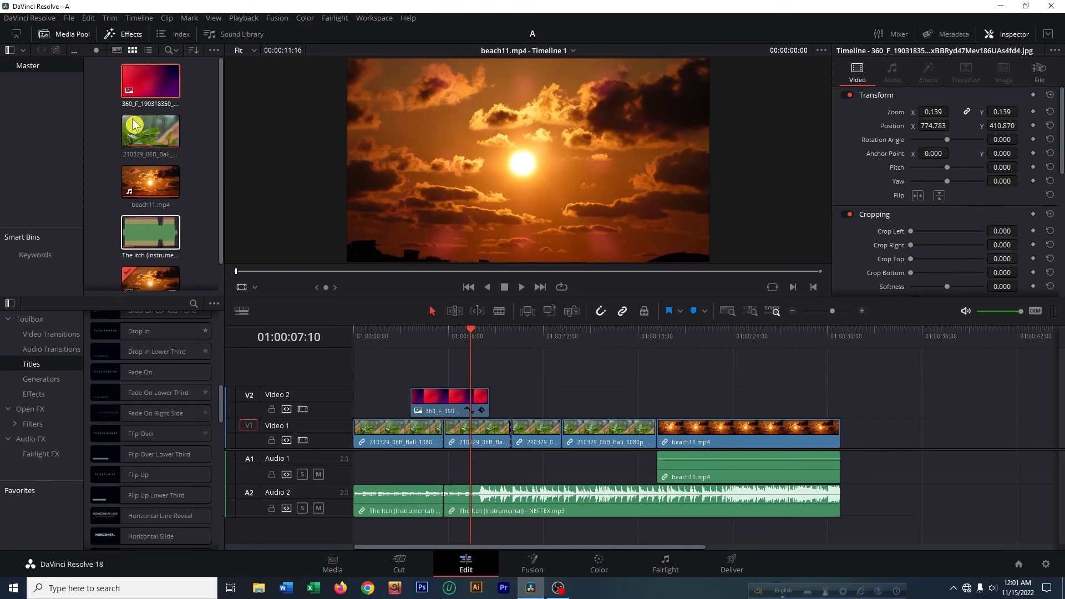
pyautogui.click(73, 39)
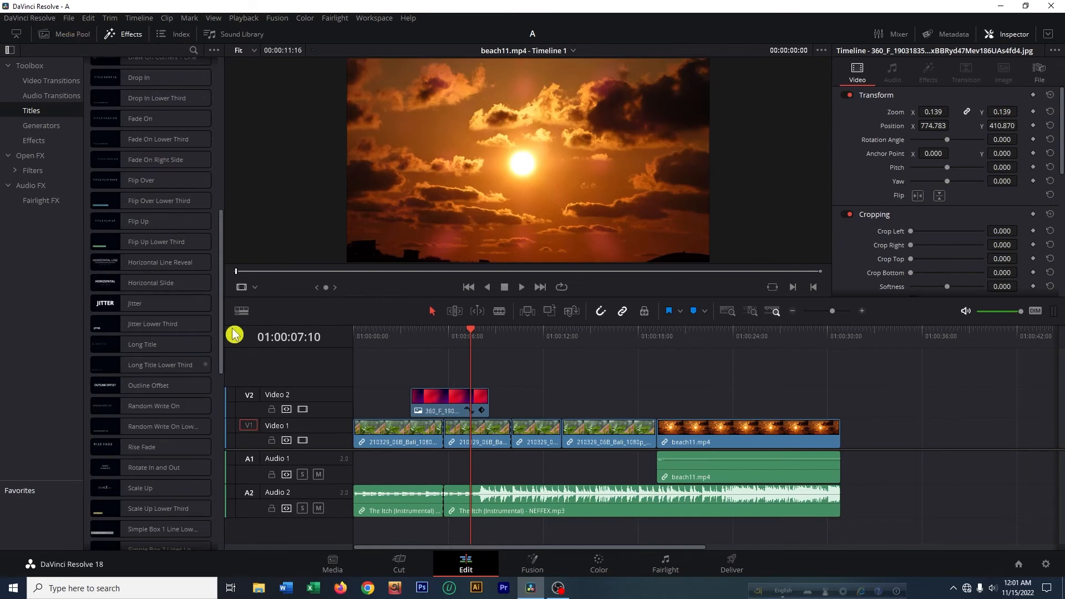
pyautogui.moveTo(221, 323); pyautogui.dragTo(226, 162)
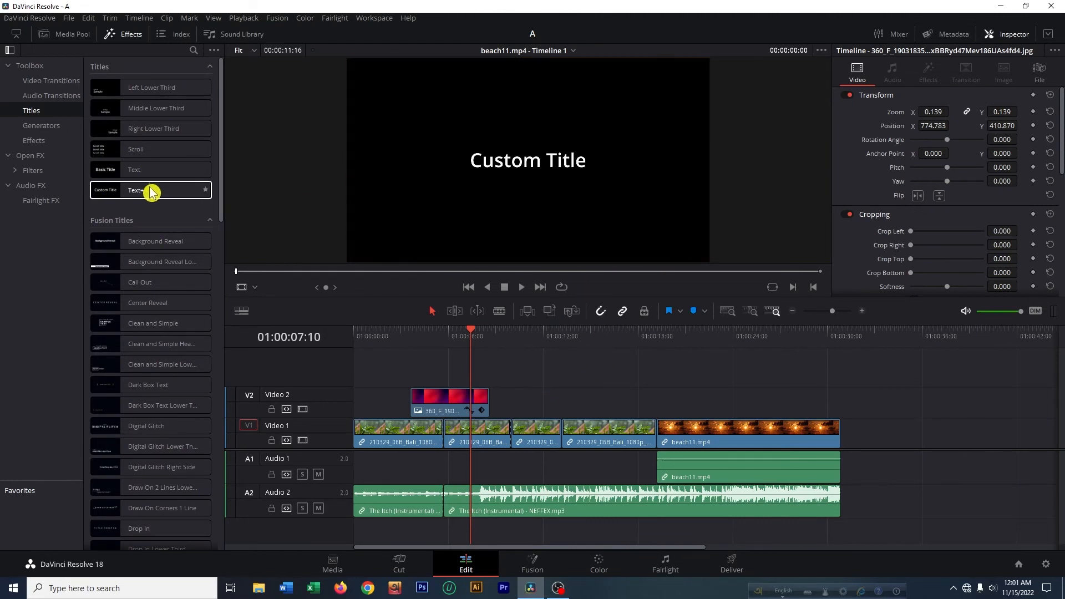
pyautogui.moveTo(145, 193); pyautogui.dragTo(525, 375)
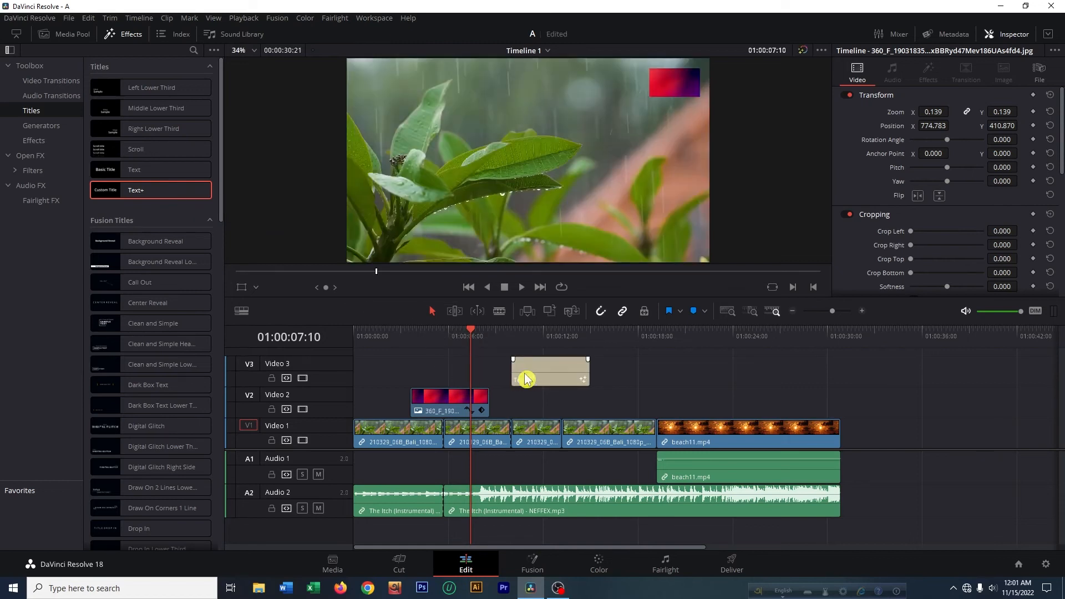
# Show the title at 01:00:12:00 and set its text size to 0.2165
pyautogui.click(545, 336)
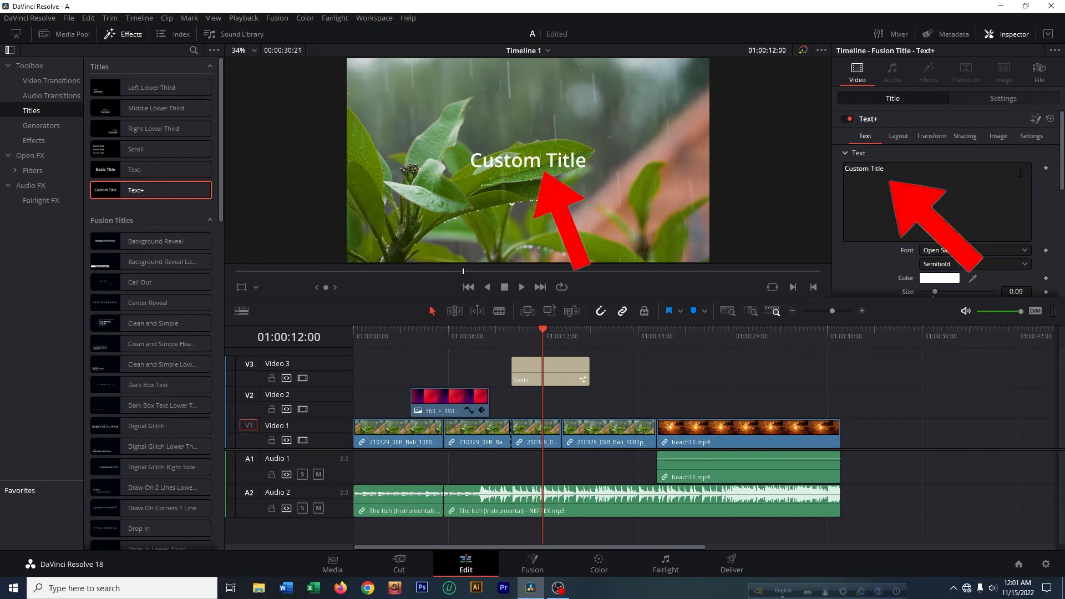
pyautogui.scroll(-2, 1061, 157)
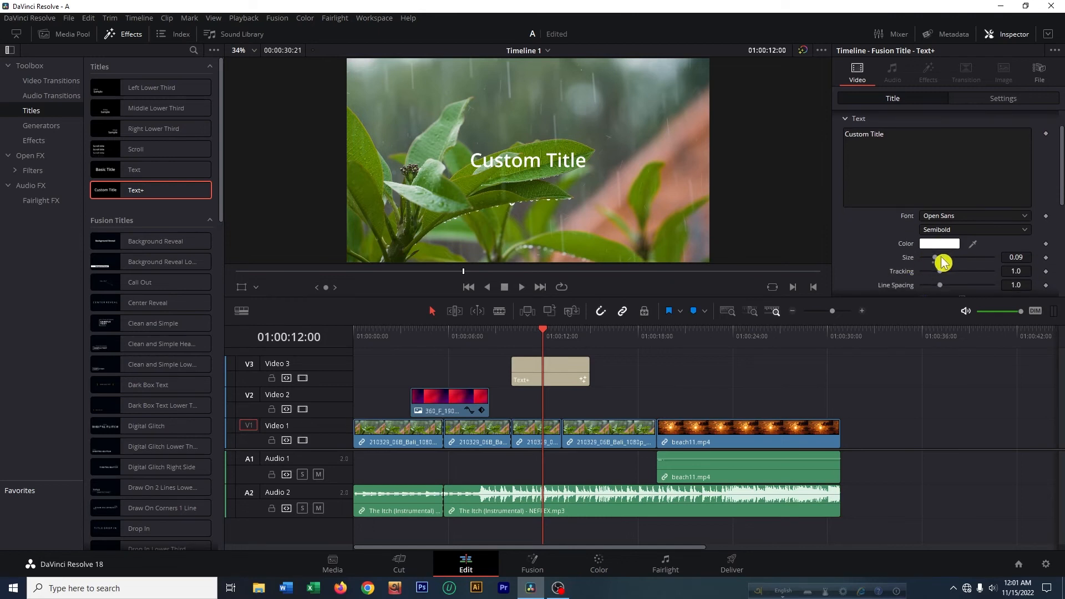
pyautogui.moveTo(938, 262); pyautogui.dragTo(934, 285)
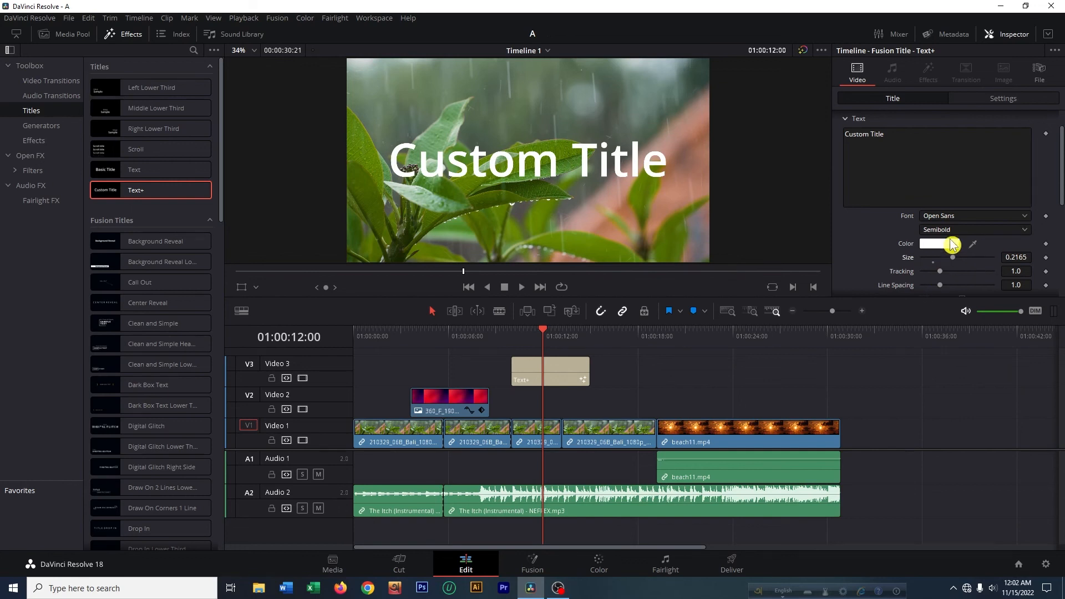
# Try red (#ff0000) as the title's text colour, and return it to white
pyautogui.click(939, 245)
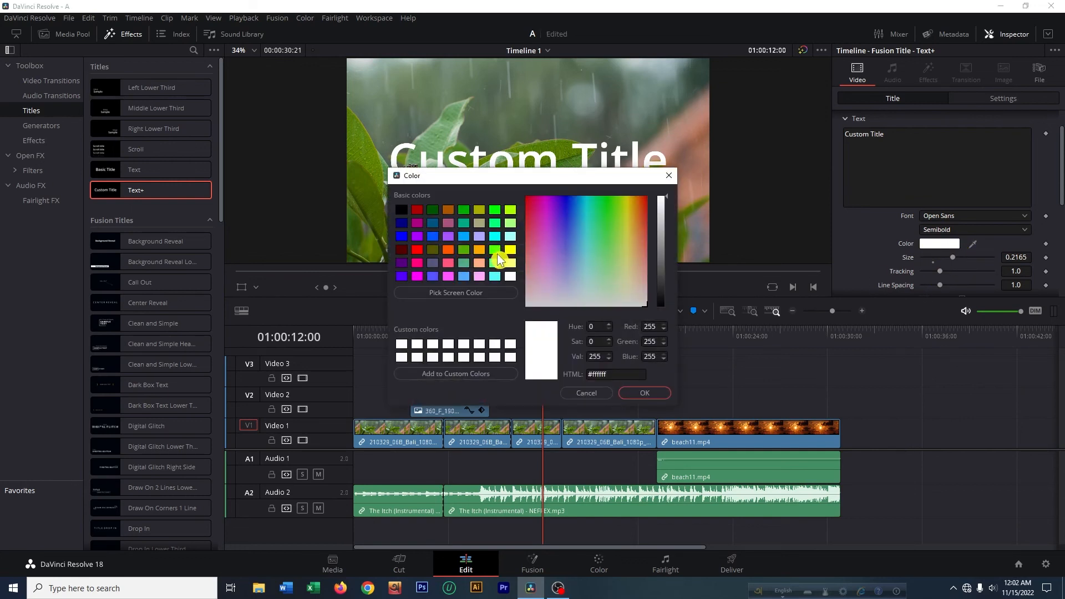
pyautogui.click(417, 250)
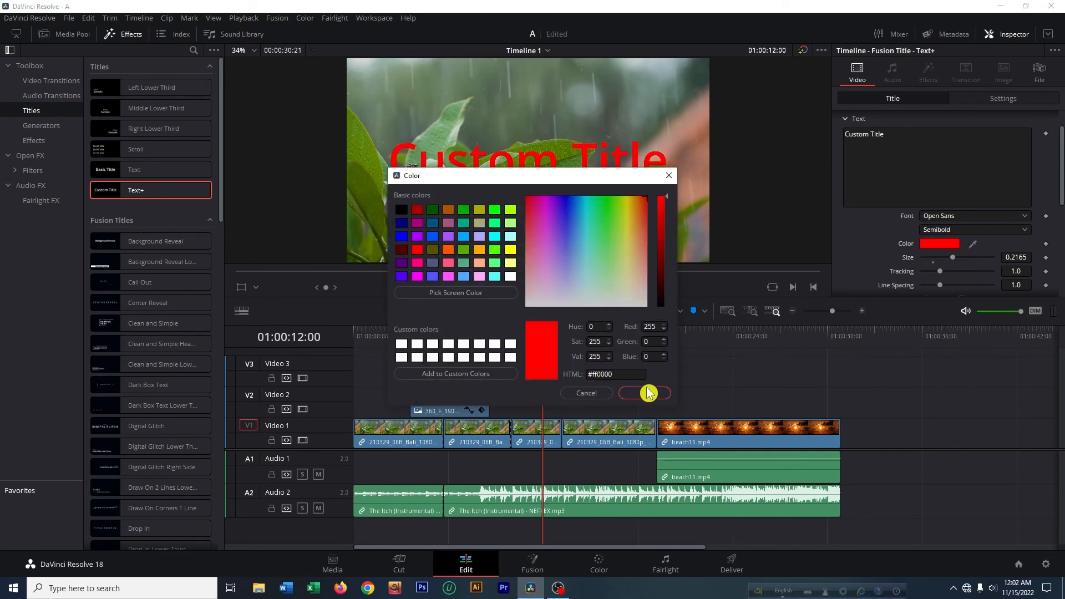
pyautogui.click(644, 394)
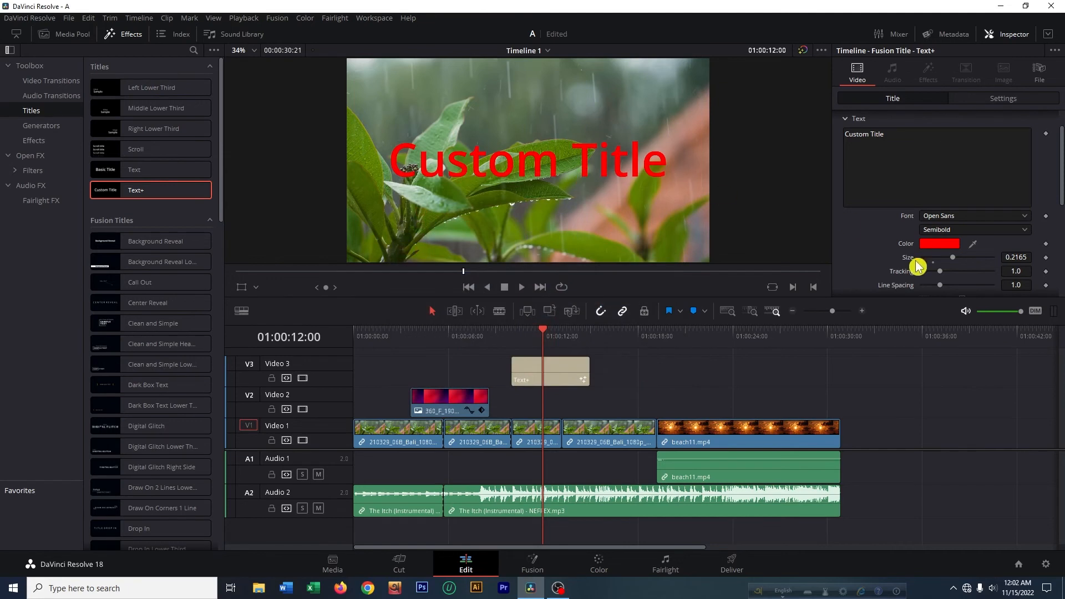
pyautogui.click(940, 244)
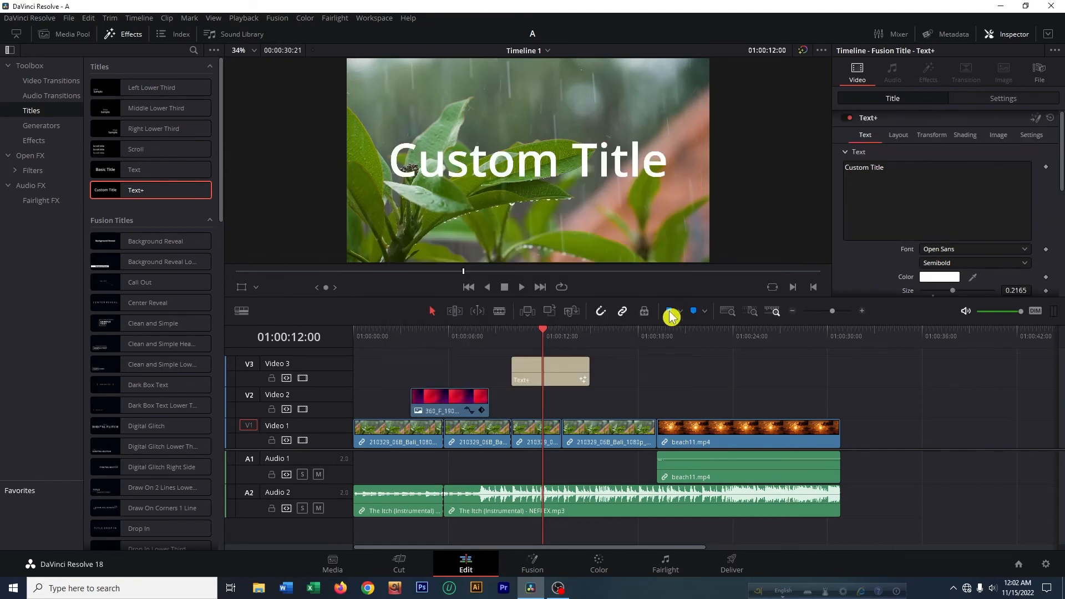
pyautogui.click(899, 135)
pyautogui.click(932, 135)
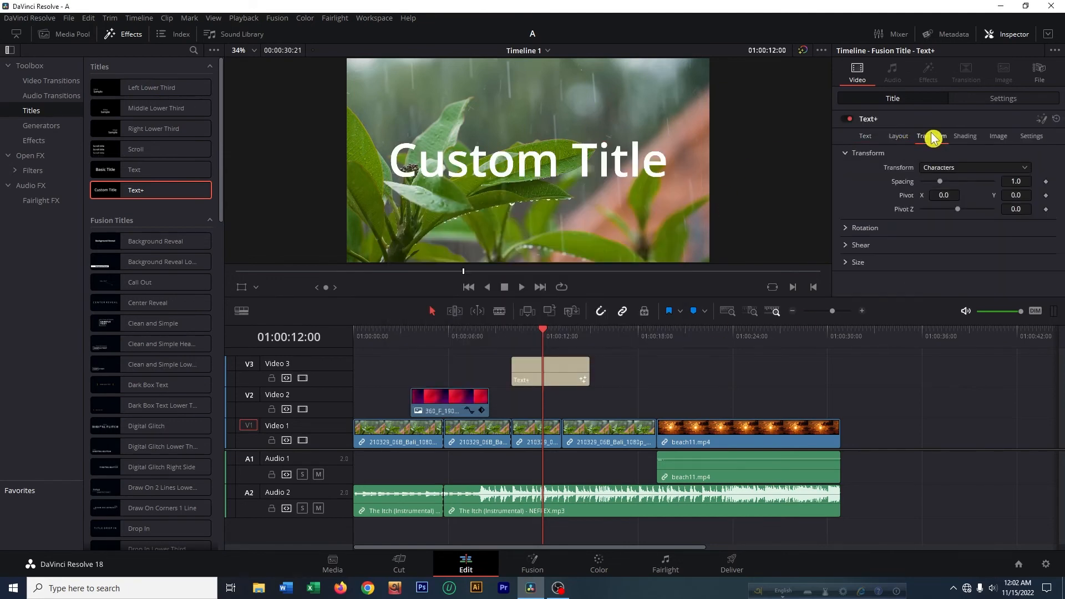
pyautogui.click(999, 136)
pyautogui.click(1031, 136)
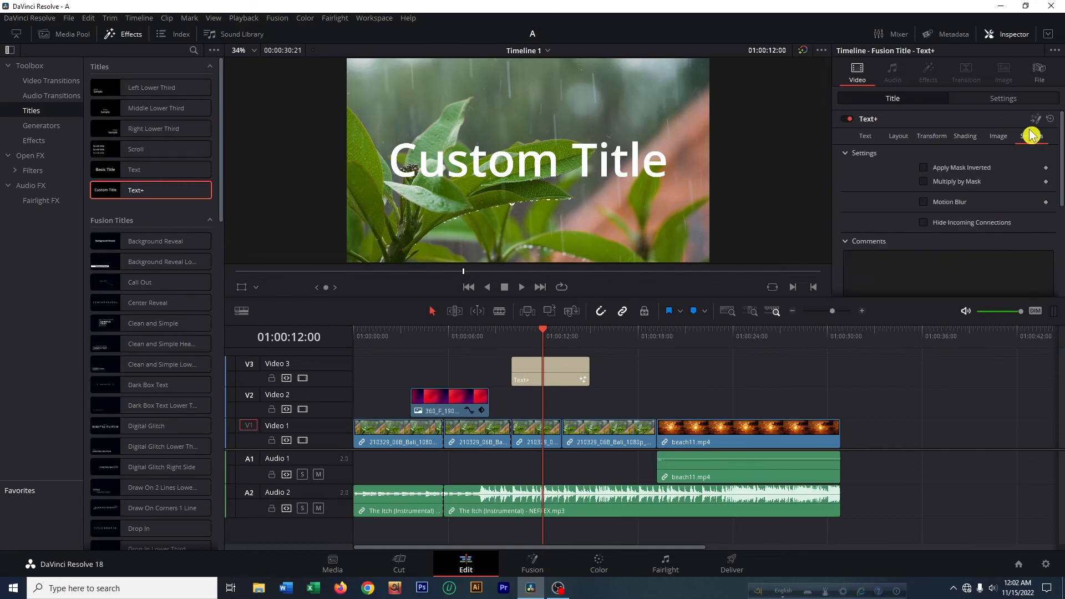
pyautogui.click(879, 137)
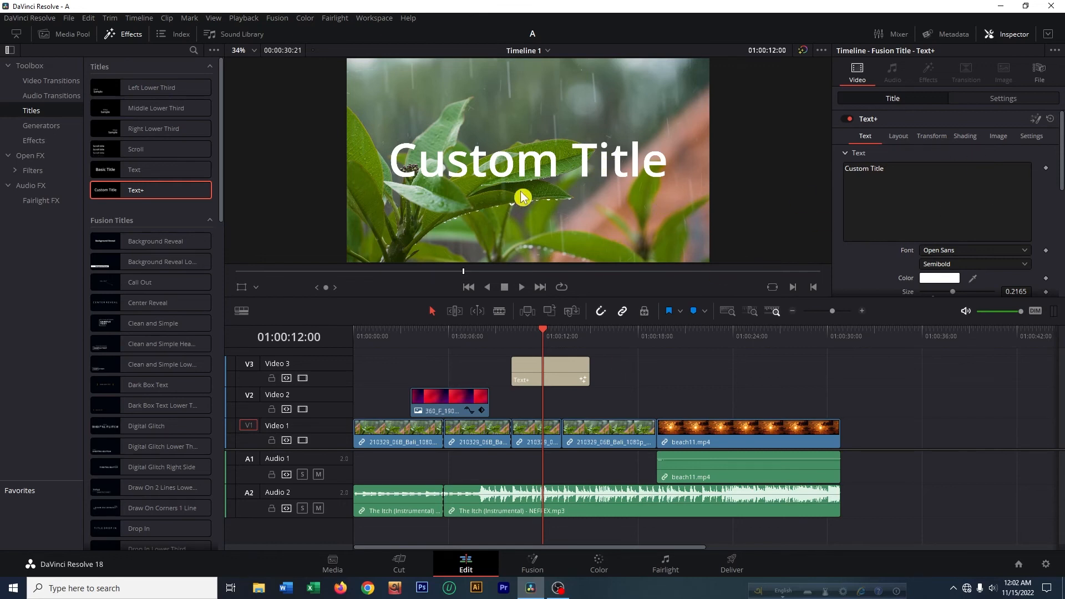
# Move the title clip on Video 3 earlier so it overlaps the start of the image clip, and preview the frame at 01:00:03:15
pyautogui.moveTo(554, 373); pyautogui.dragTo(422, 369)
pyautogui.click(411, 333)
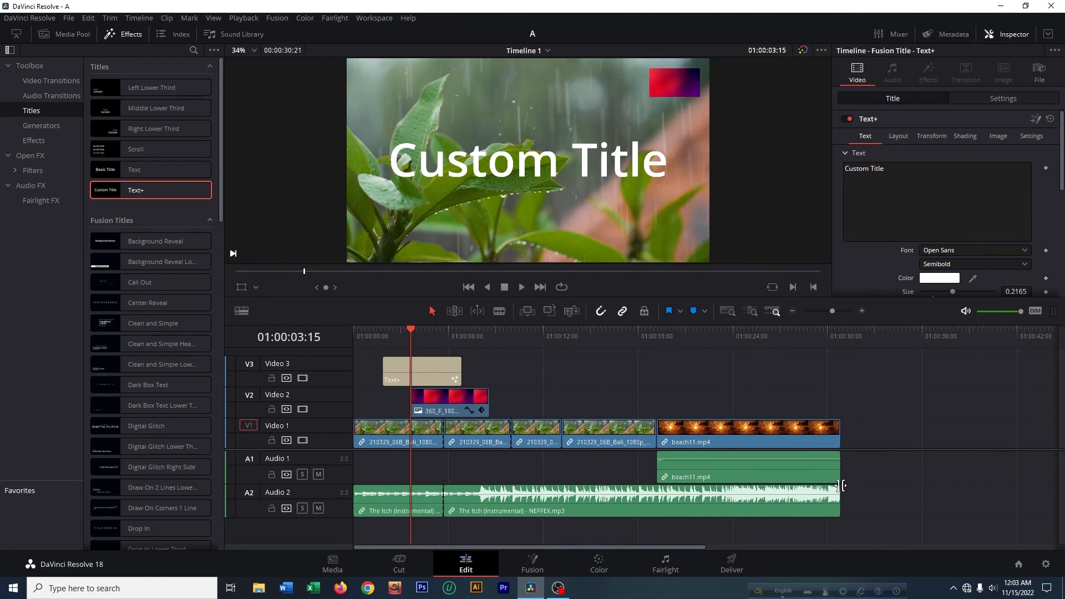
# Set up a Custom Export on the Deliver page, with the output file Untitled saved to the Desktop
pyautogui.click(732, 570)
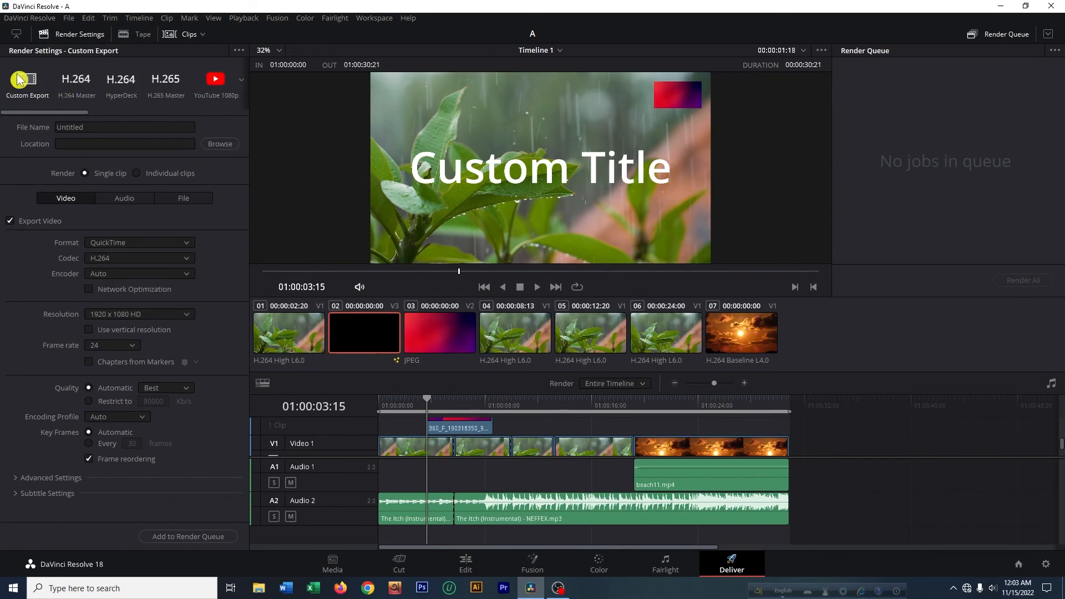
pyautogui.click(33, 87)
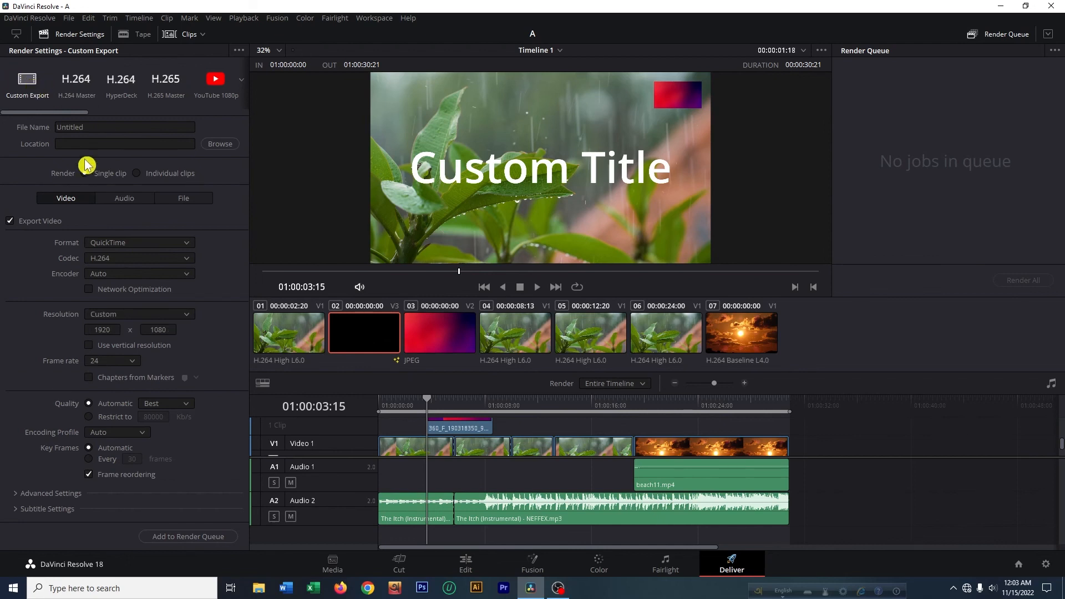
pyautogui.click(220, 145)
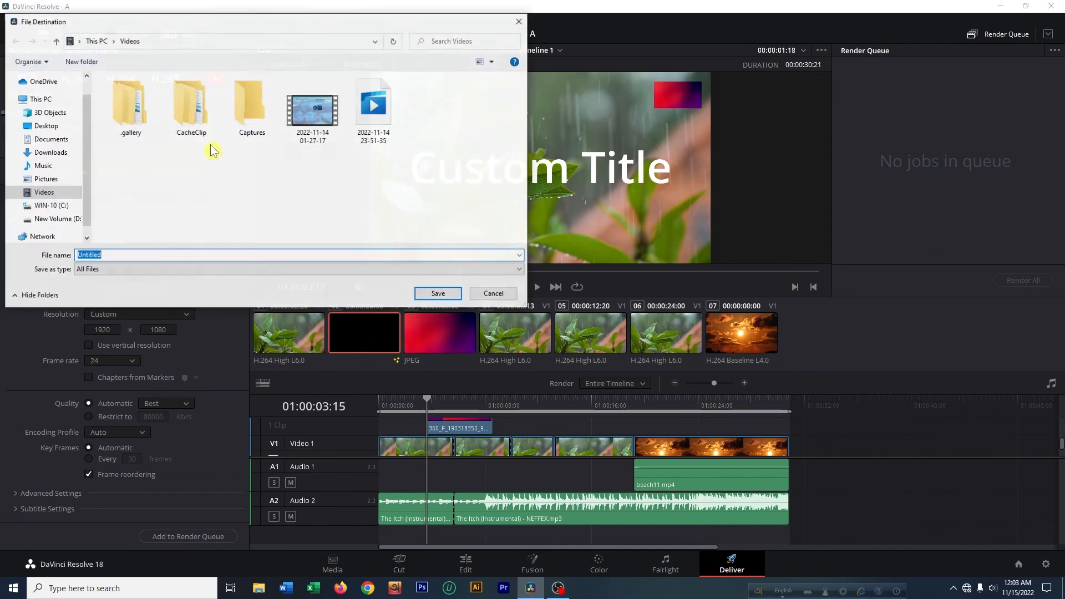
pyautogui.click(52, 139)
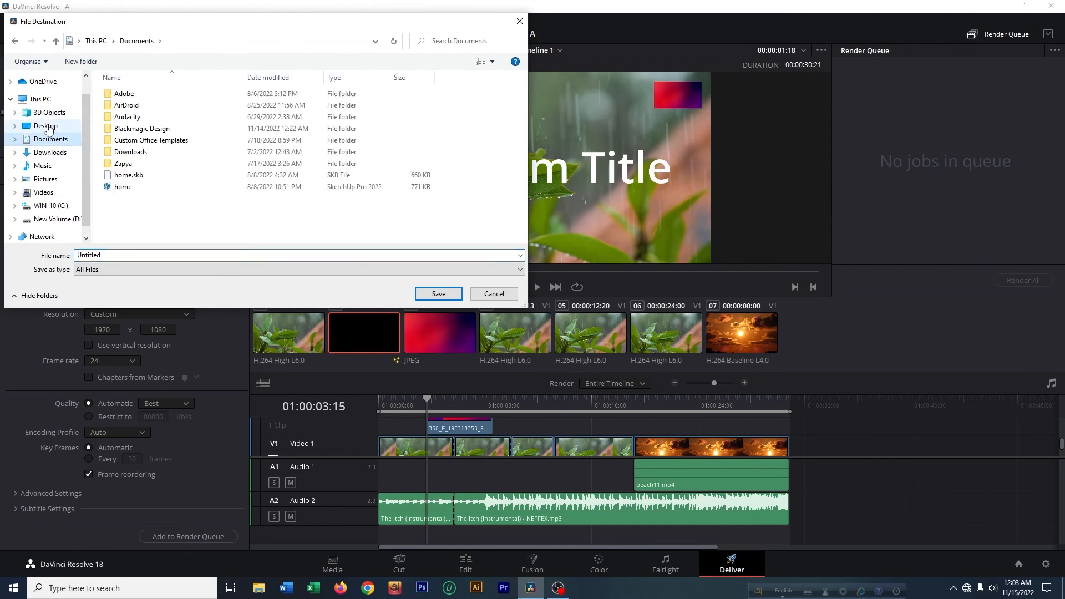
pyautogui.click(45, 126)
pyautogui.click(439, 294)
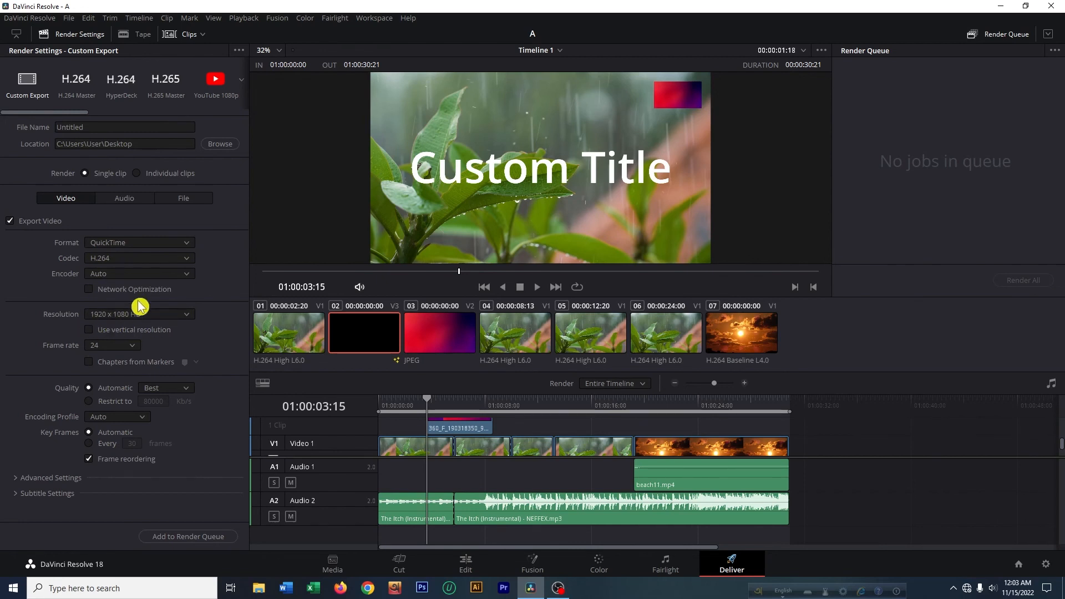
# Add the timeline export to the render queue and start rendering all jobs
pyautogui.click(186, 538)
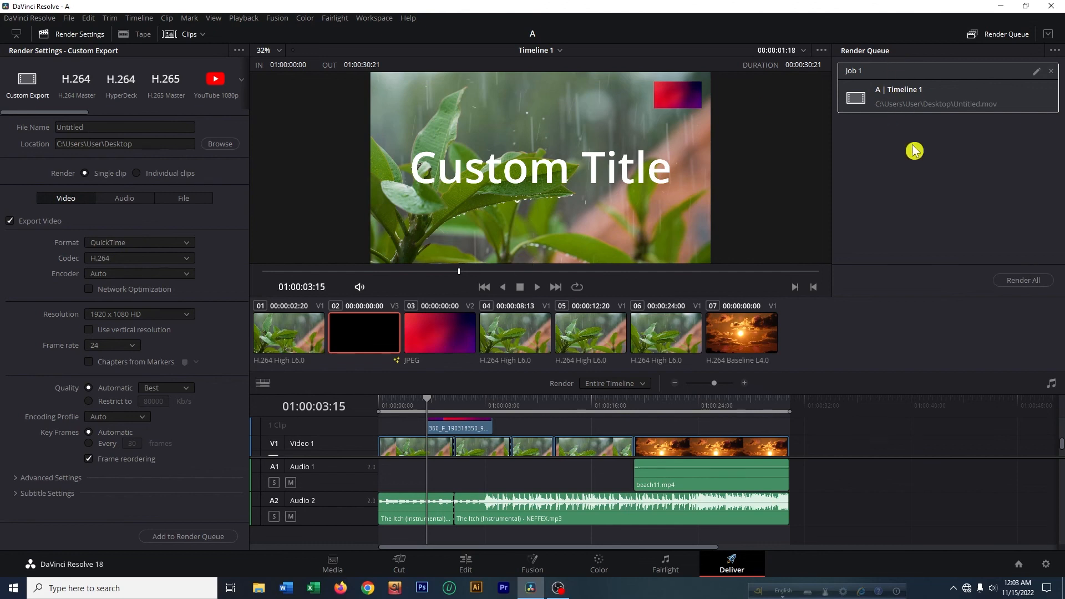
pyautogui.click(1022, 280)
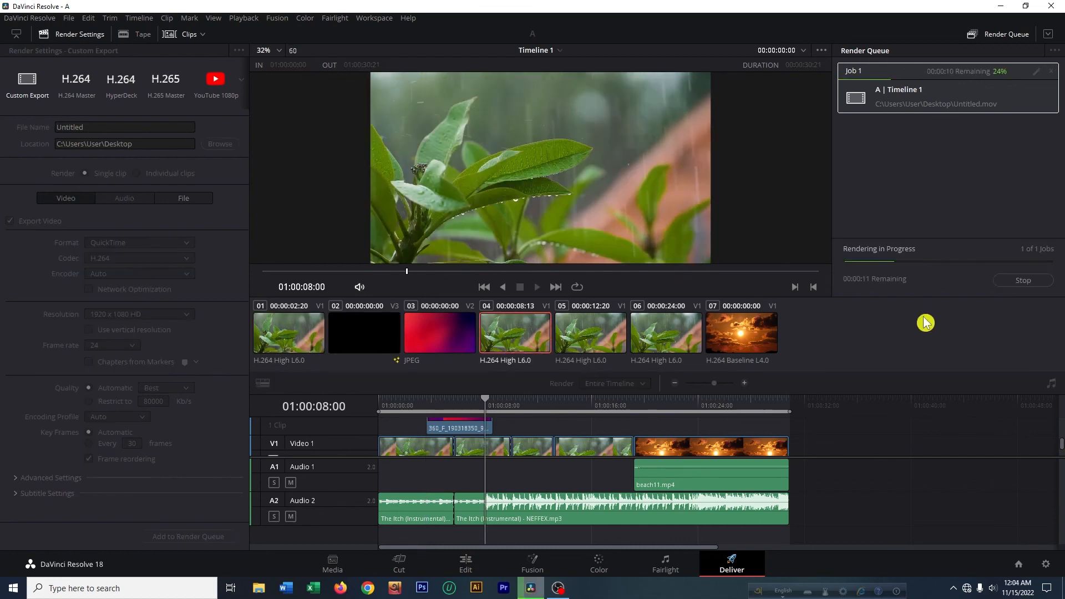